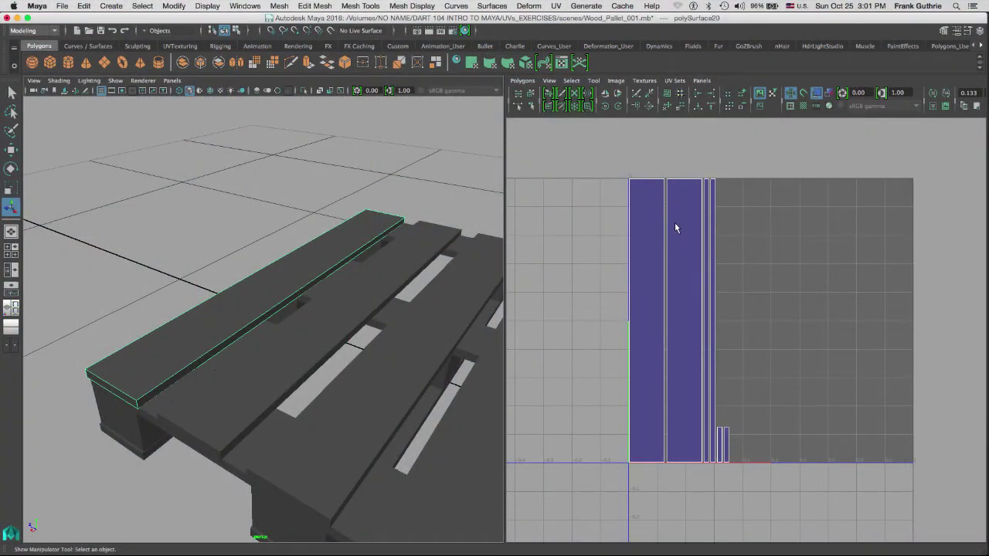
Switch to edge selection and pick edges in the UV layout, including the second shell's right side
{"action": "right_click", "coordinate": [674, 224]}
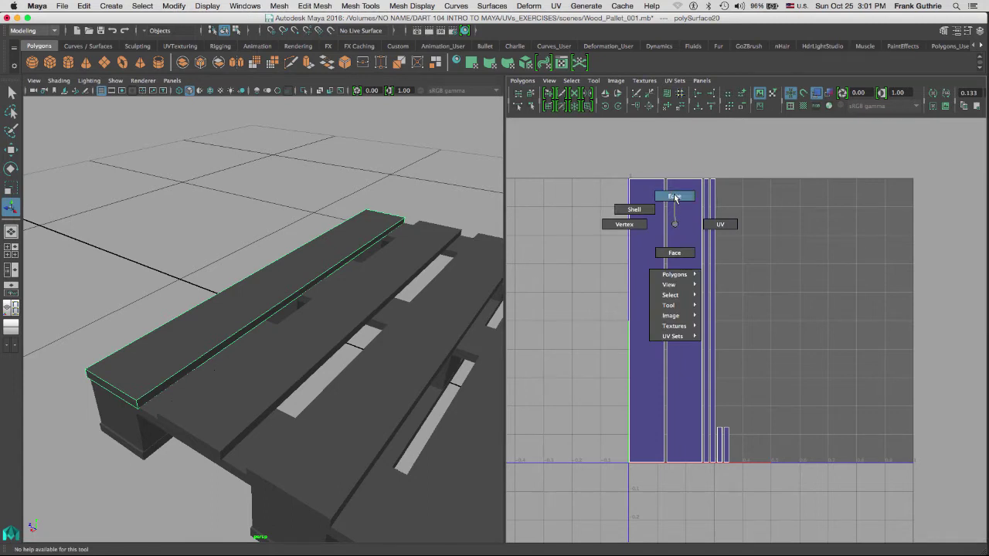
{"action": "left_click", "coordinate": [674, 196]}
{"action": "left_click", "coordinate": [664, 217]}
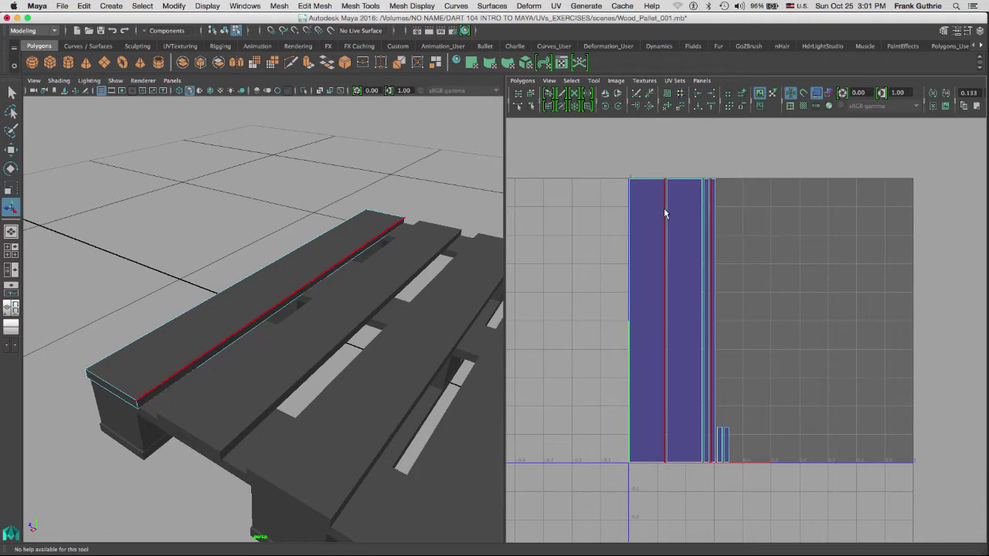
{"action": "key", "text": "space"}
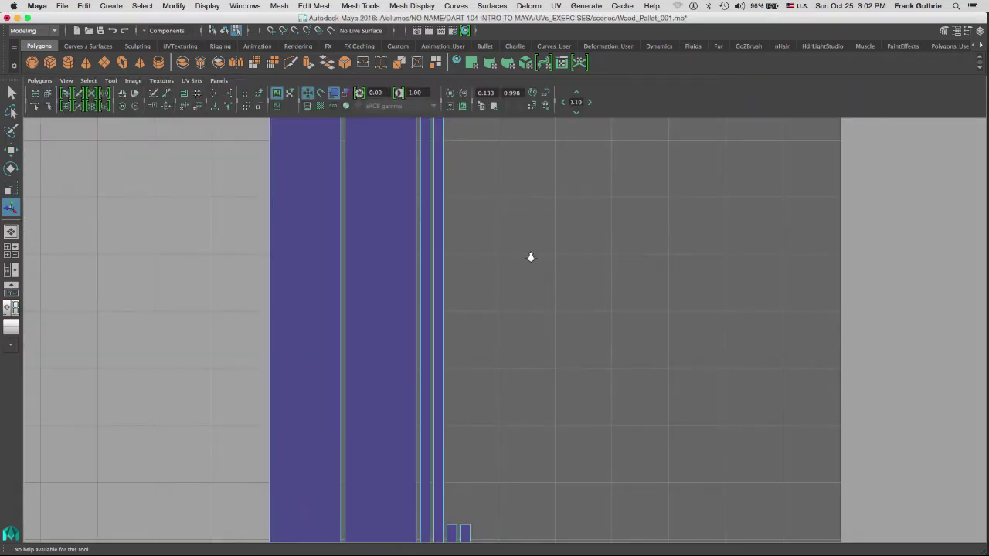
{"action": "right_click_drag", "start_coordinate": [530, 256], "coordinate": [177, 236], "text": "alt"}
{"action": "middle_click_drag", "start_coordinate": [531, 210], "coordinate": [536, 221], "text": "alt"}
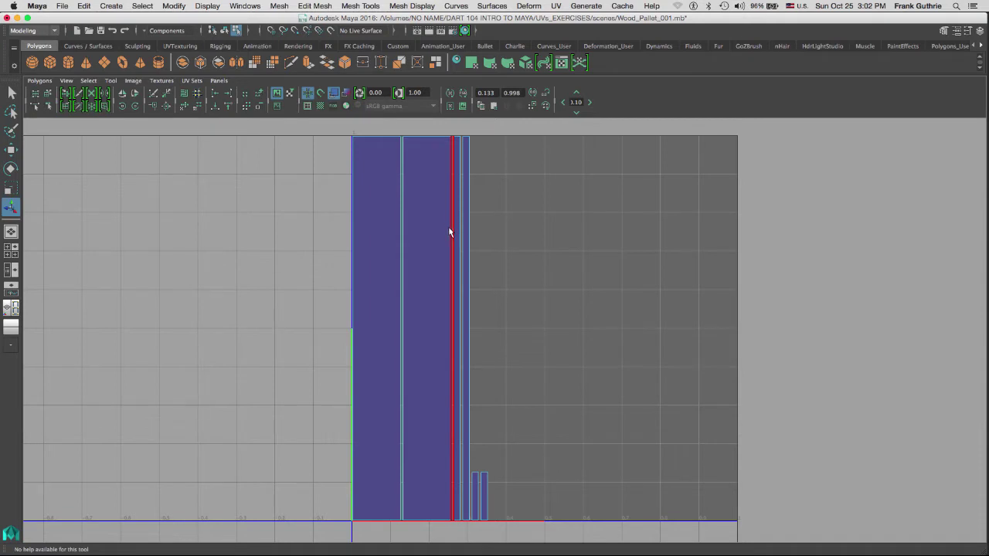
{"action": "left_click", "coordinate": [453, 247]}
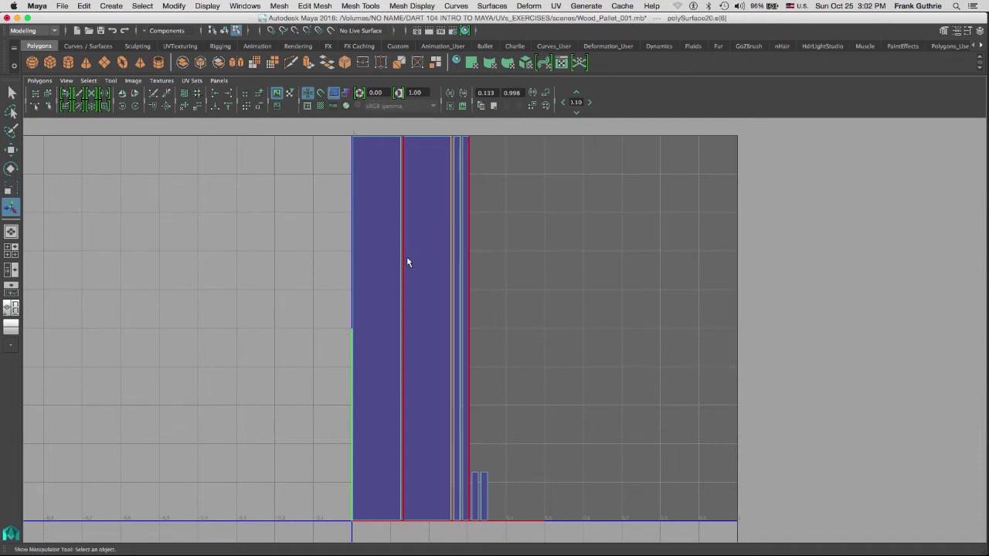
{"action": "key", "text": "space"}
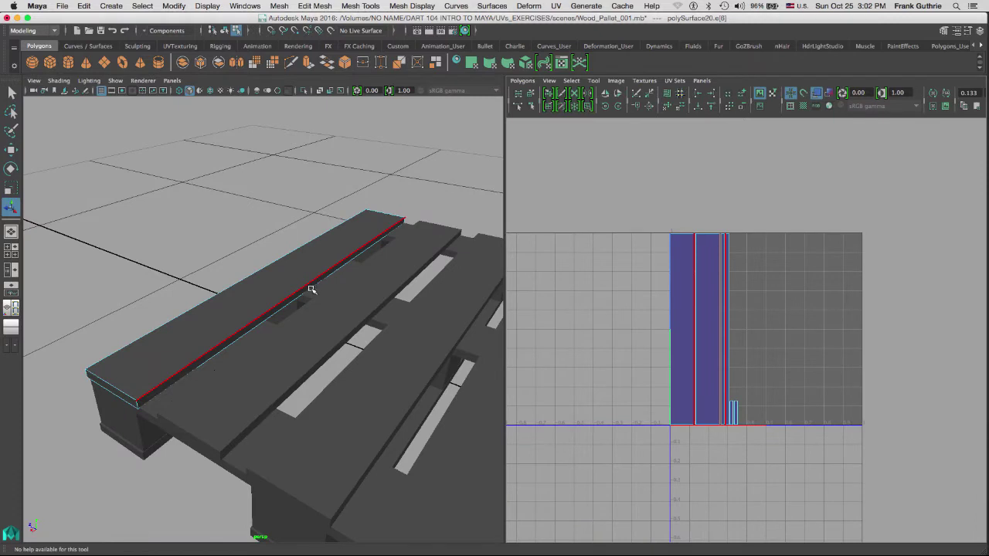
Orbit under the pallet to trace the plank's long bottom edge, then maximize the UV Editor
{"action": "scroll", "coordinate": [315, 294], "scroll_direction": "up", "scroll_amount": 3}
{"action": "left_click_drag", "start_coordinate": [328, 307], "coordinate": [387, 320], "text": "alt"}
{"action": "left_click", "coordinate": [389, 293]}
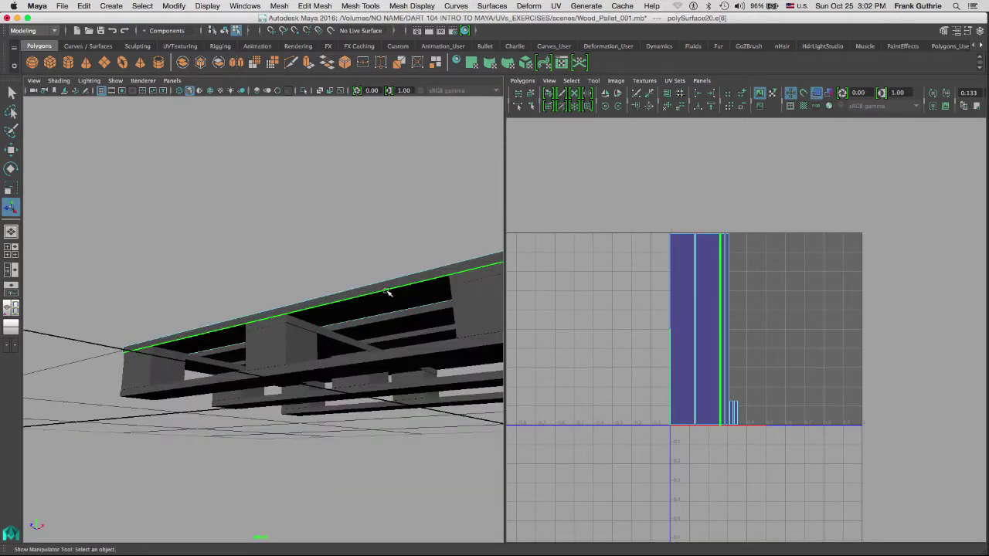
{"action": "left_click", "coordinate": [733, 281]}
{"action": "key", "text": "f"}
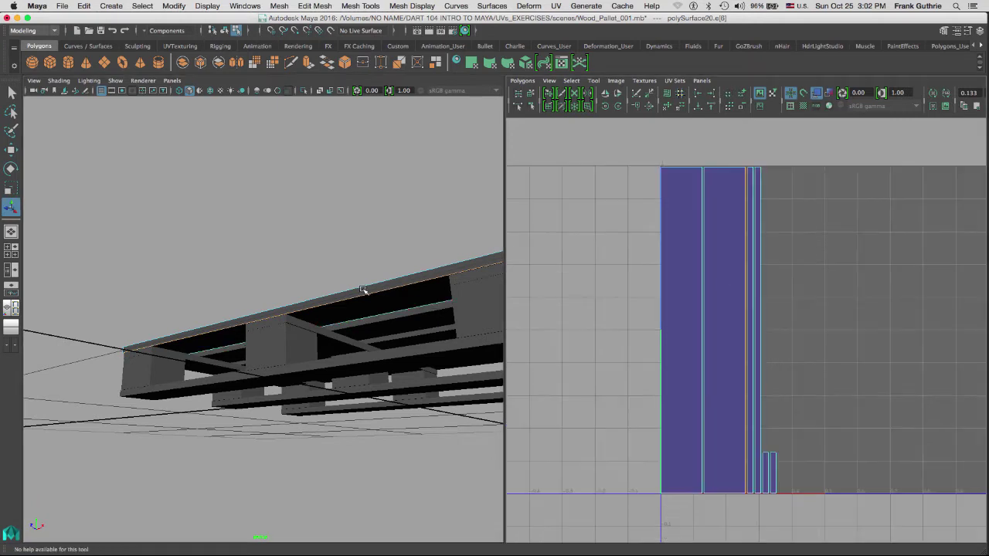
{"action": "right_click", "coordinate": [362, 289]}
{"action": "right_click_drag", "start_coordinate": [362, 289], "coordinate": [364, 294]}
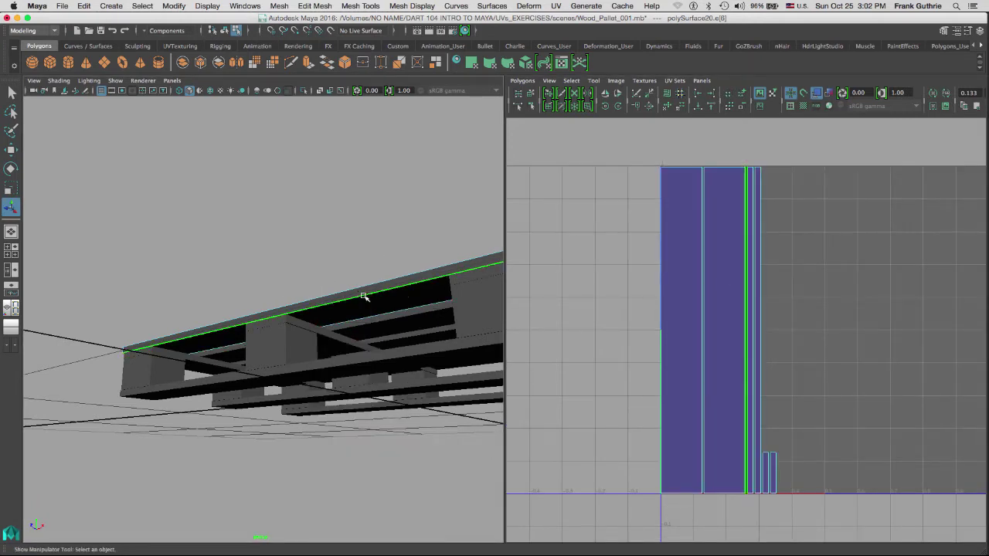
{"action": "key", "text": "space"}
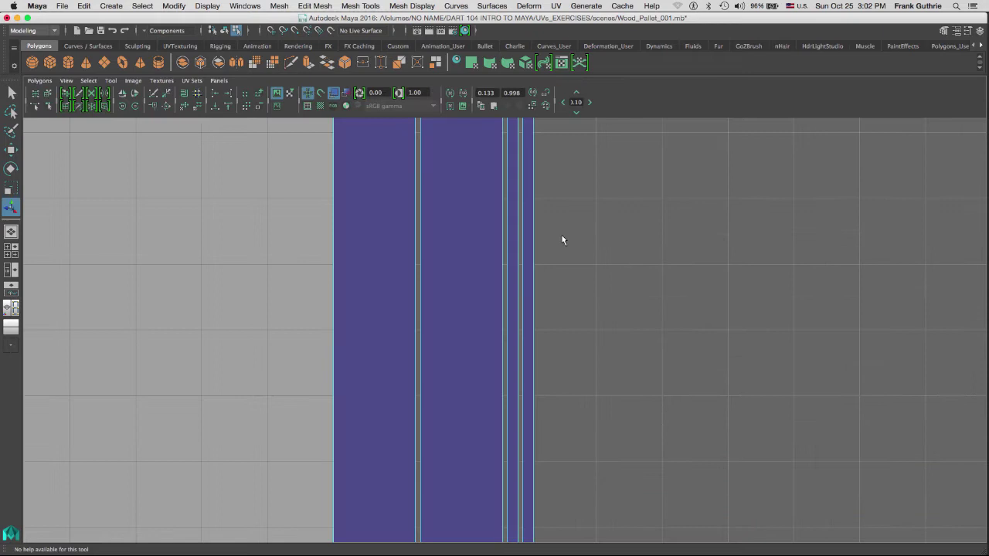
Zoom out to the 0–1 space and pick the seam edge beside the thin strip
{"action": "key", "text": "a"}
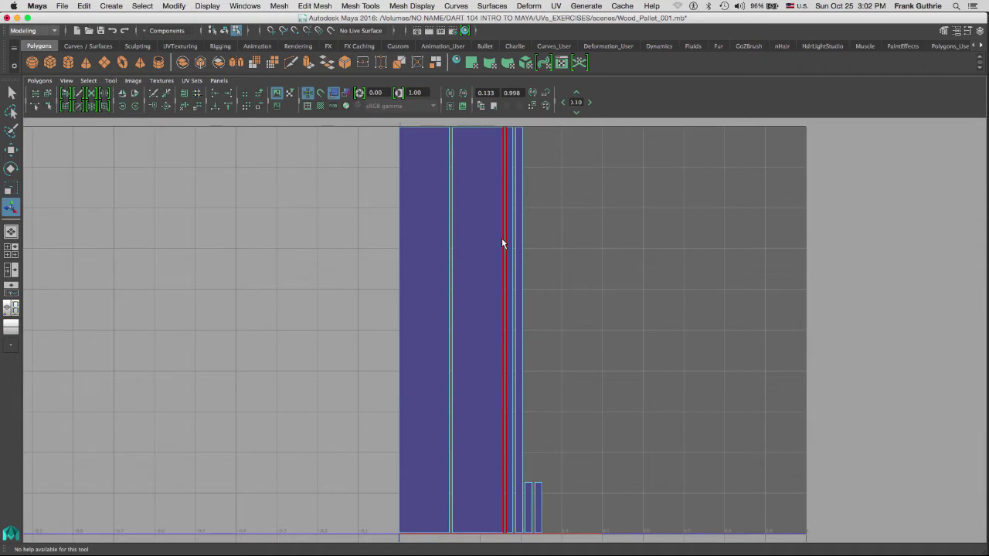
{"action": "left_click", "coordinate": [504, 246]}
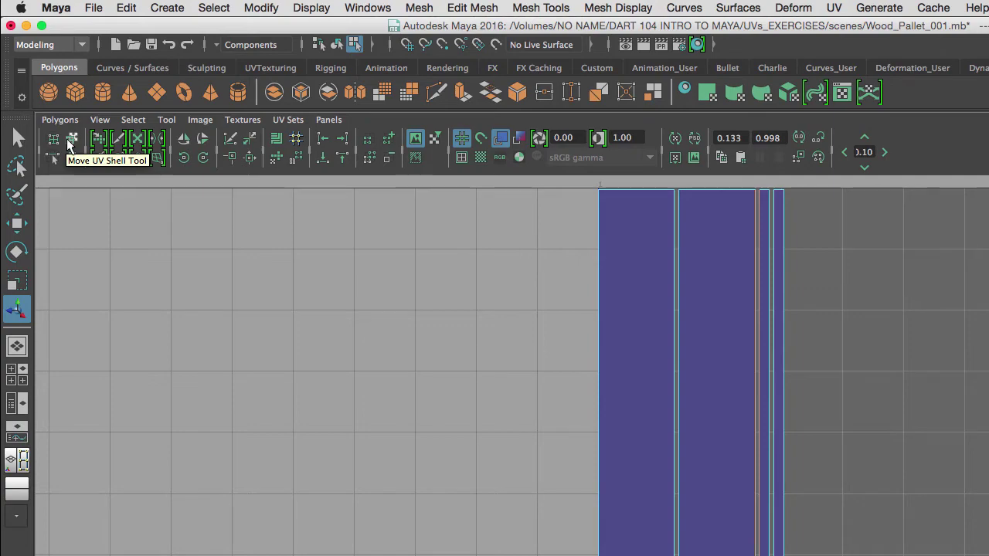
{"action": "left_click", "coordinate": [70, 142]}
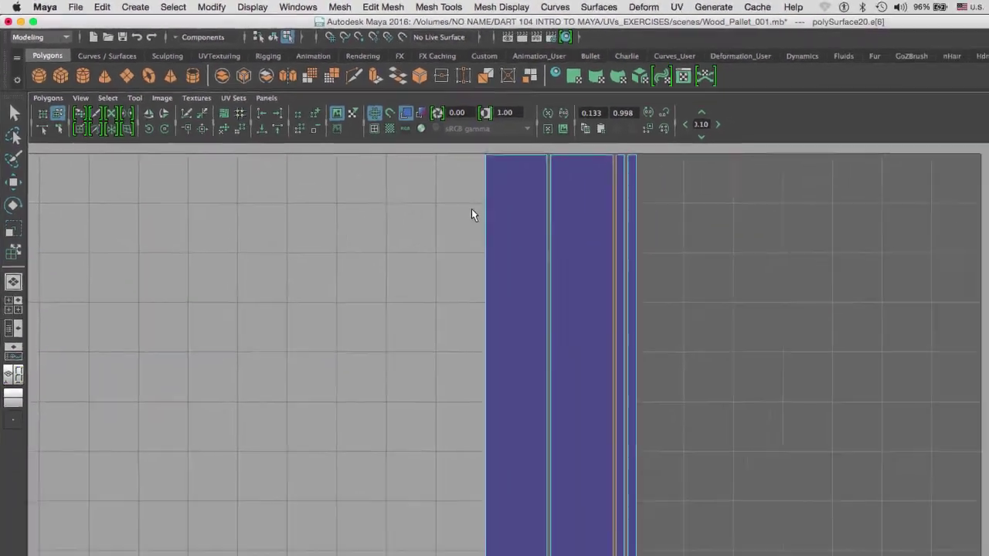
{"action": "left_click", "coordinate": [637, 279]}
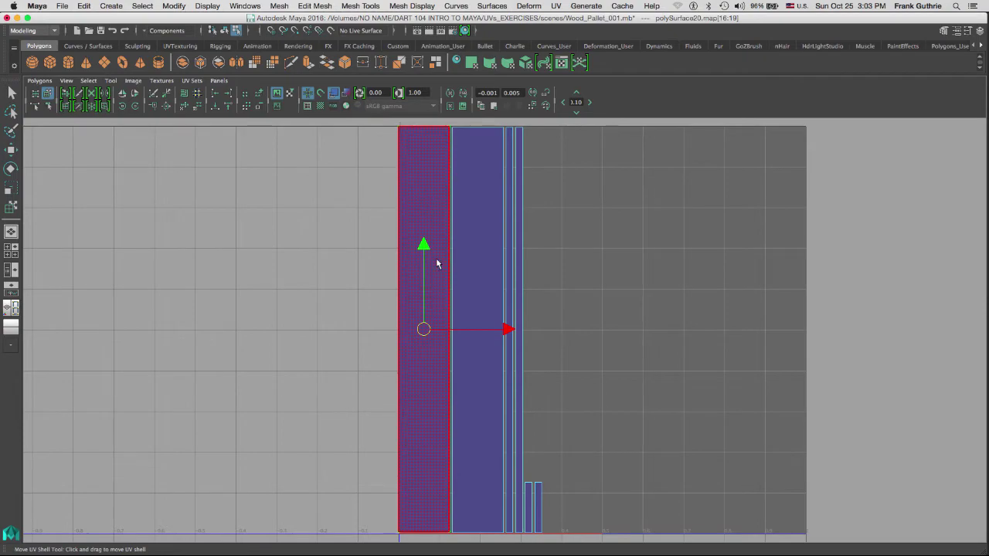
{"action": "left_click", "coordinate": [309, 232]}
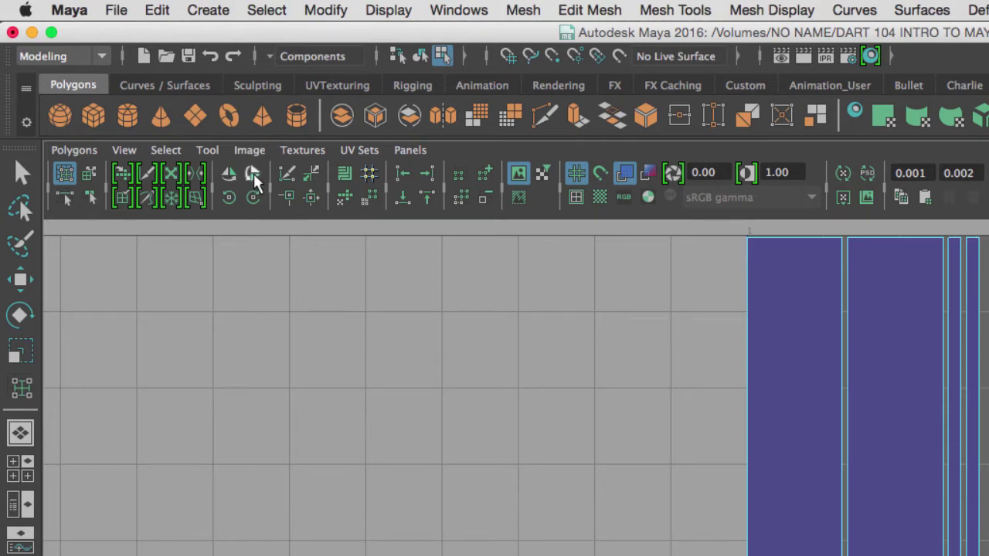
{"action": "left_click", "coordinate": [231, 199]}
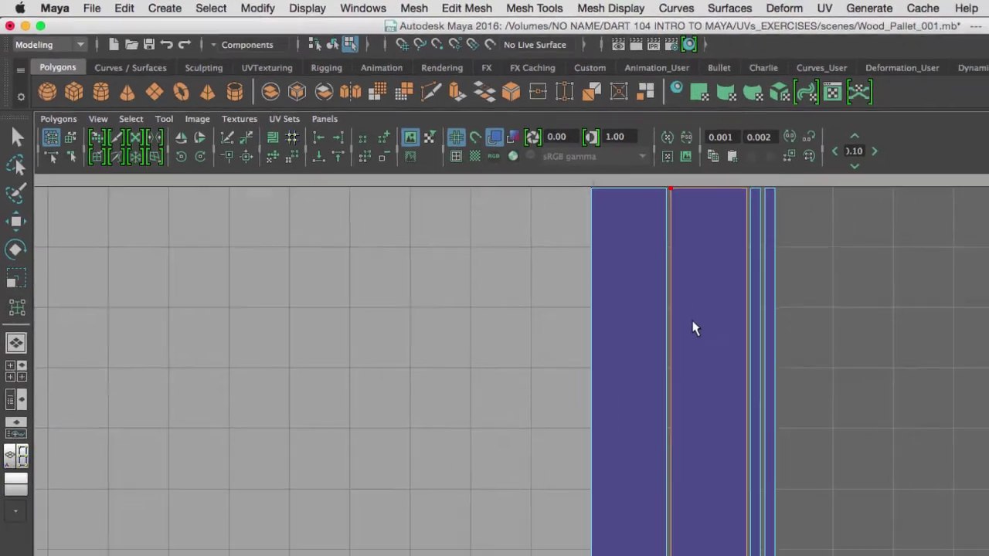
Select the second shell's right-side edge and Move and Sew the thin strip onto it
{"action": "right_click", "coordinate": [876, 417]}
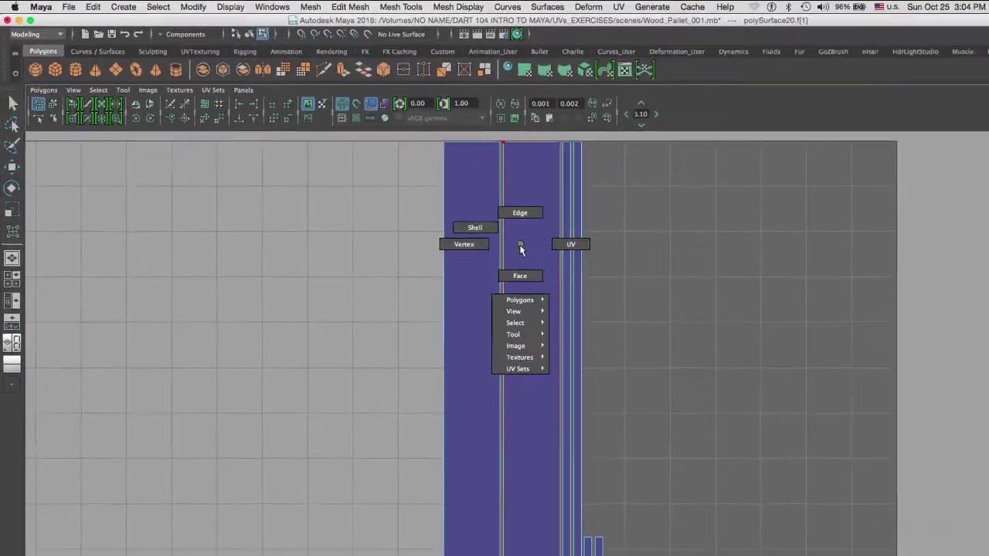
{"action": "right_click_drag", "start_coordinate": [520, 247], "coordinate": [520, 214]}
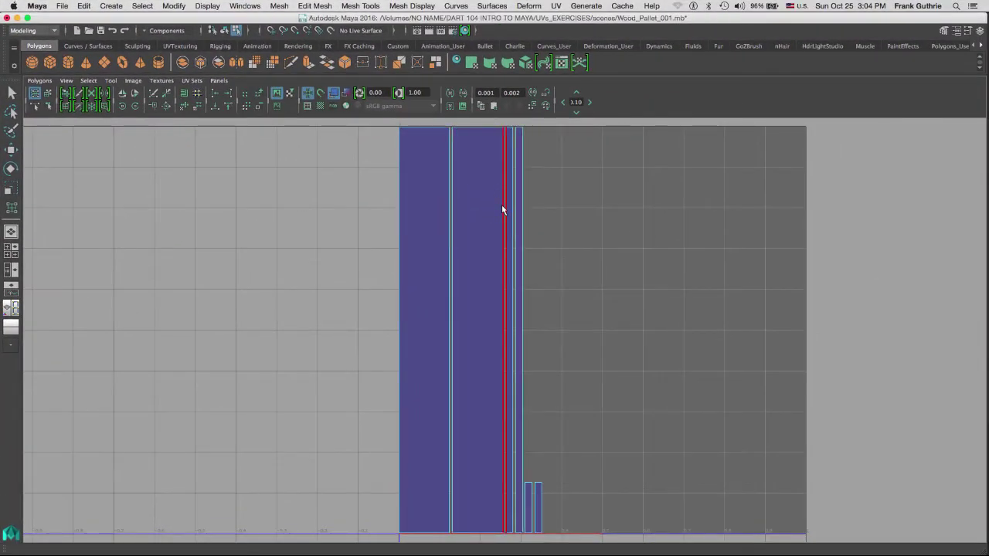
{"action": "left_click", "coordinate": [502, 206]}
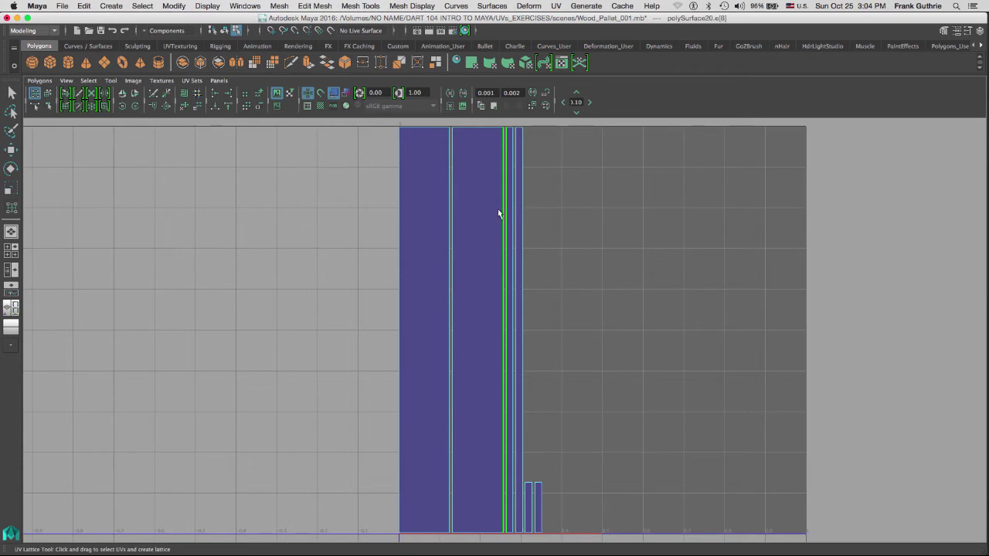
{"action": "left_click", "coordinate": [165, 108]}
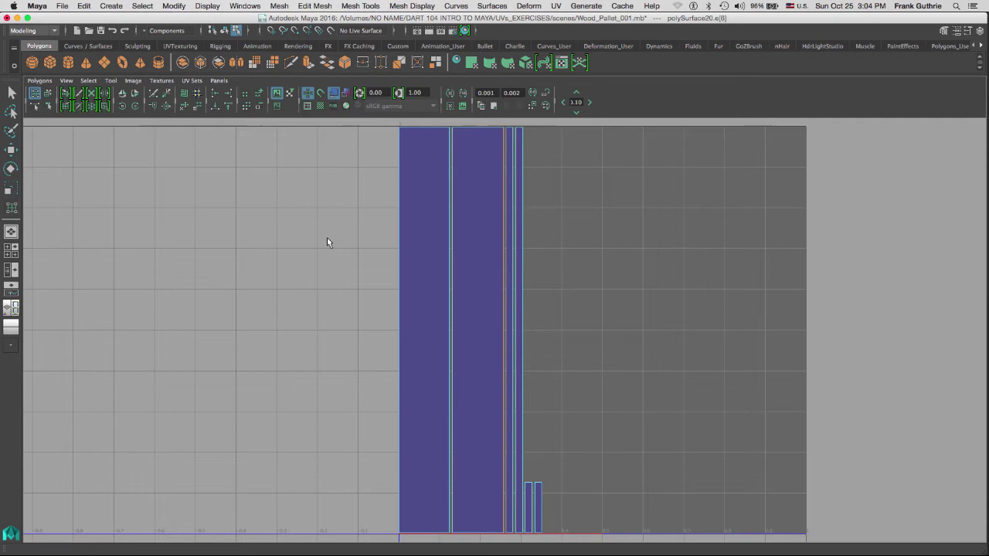
{"action": "middle_click_drag", "start_coordinate": [326, 238], "coordinate": [285, 292], "text": "alt"}
{"action": "right_click_drag", "start_coordinate": [286, 292], "coordinate": [829, 214], "text": "alt"}
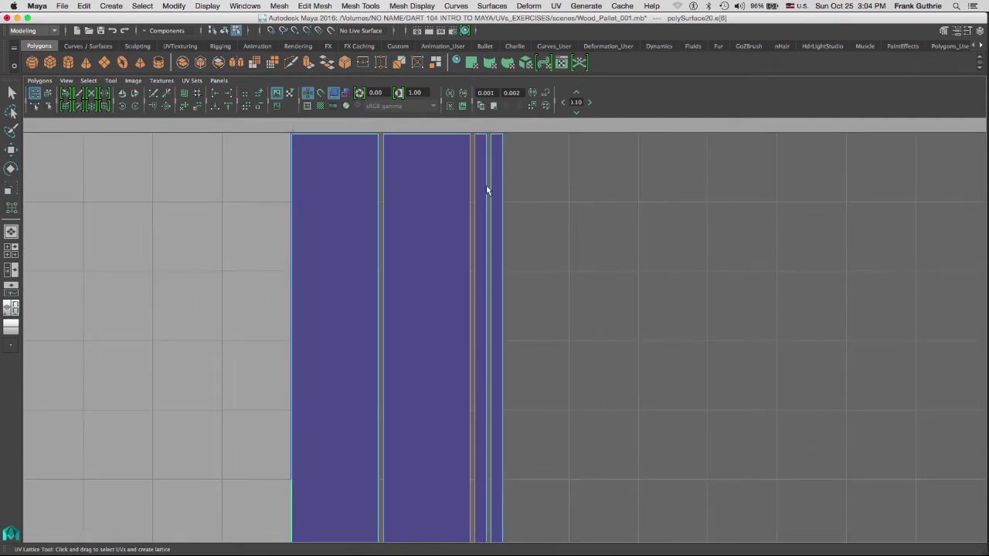
{"action": "left_click", "coordinate": [154, 107]}
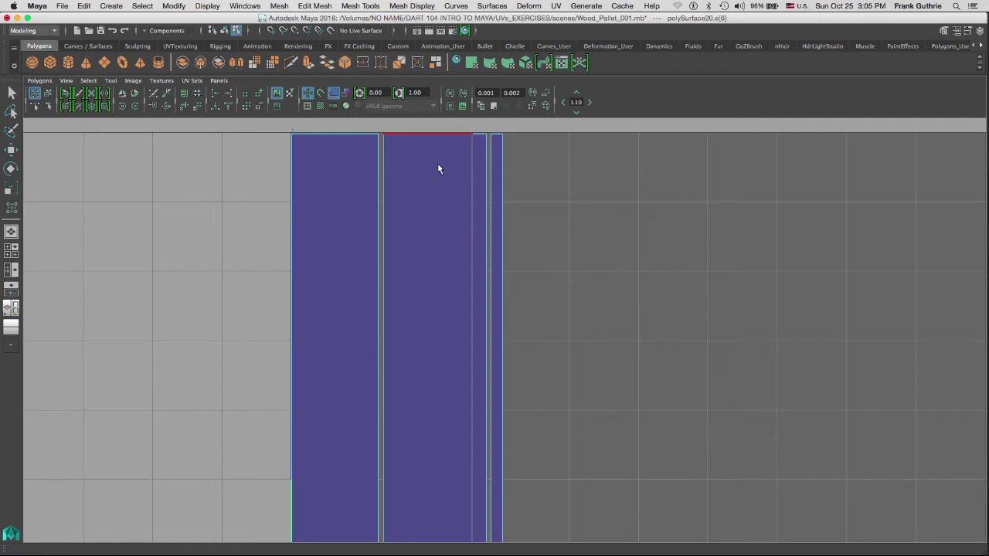
{"action": "left_click", "coordinate": [469, 166]}
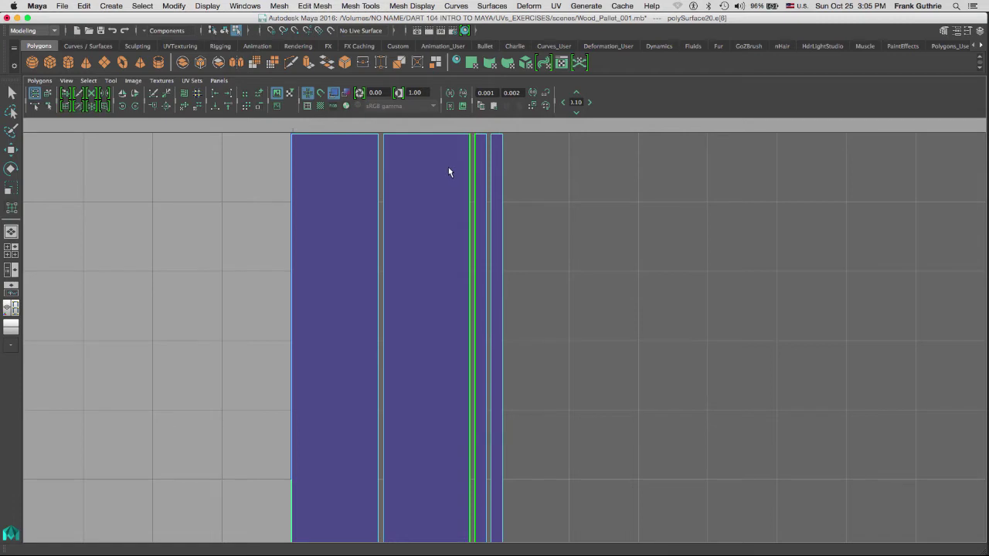
Clear the selection and sew the middle shell onto its neighbour along the edge beside it
{"action": "left_click", "coordinate": [246, 177]}
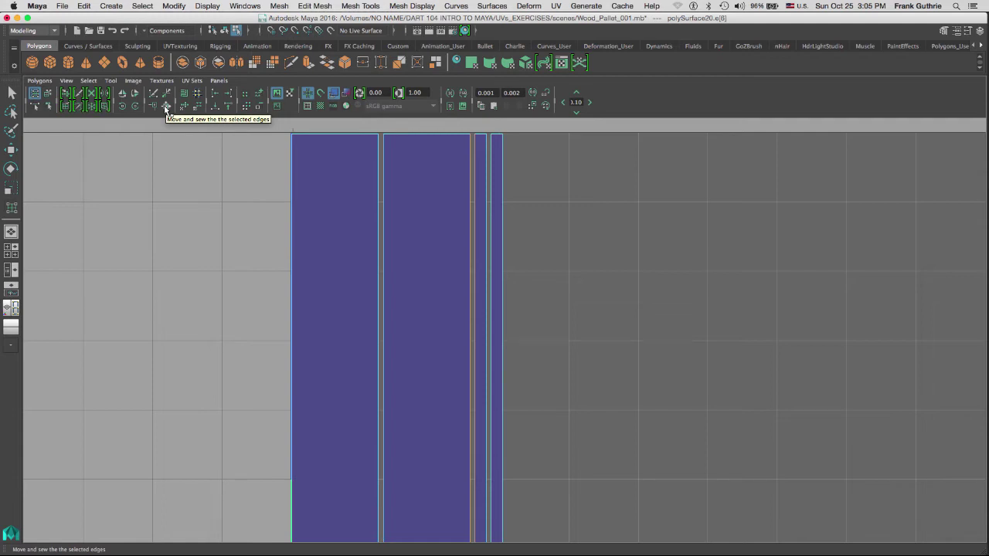
{"action": "left_click", "coordinate": [165, 106]}
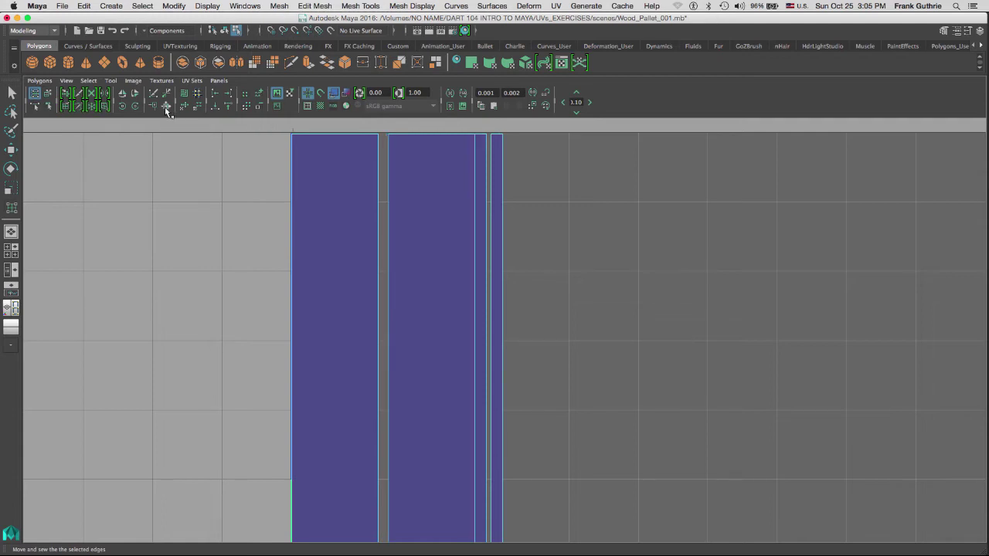
{"action": "left_click", "coordinate": [476, 186]}
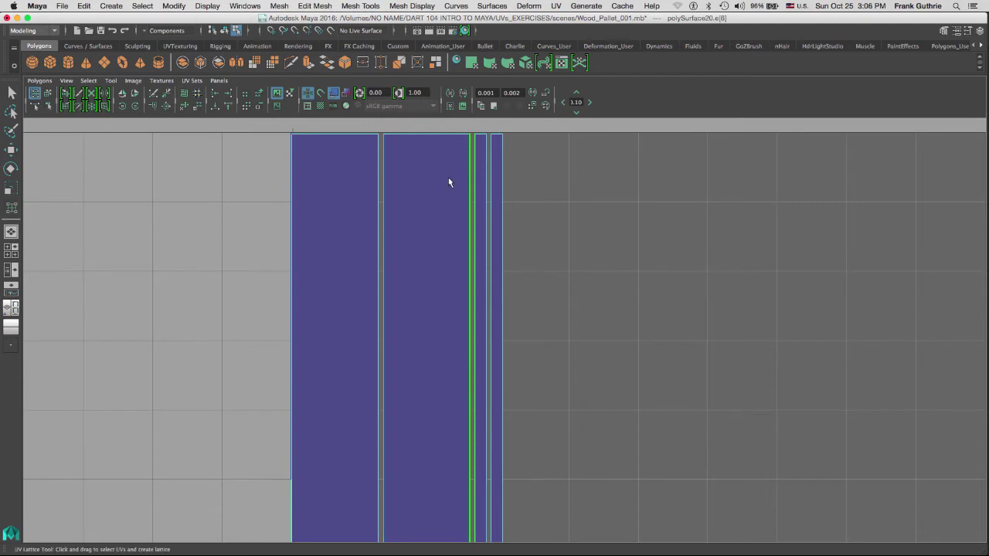
{"action": "left_click", "coordinate": [167, 106]}
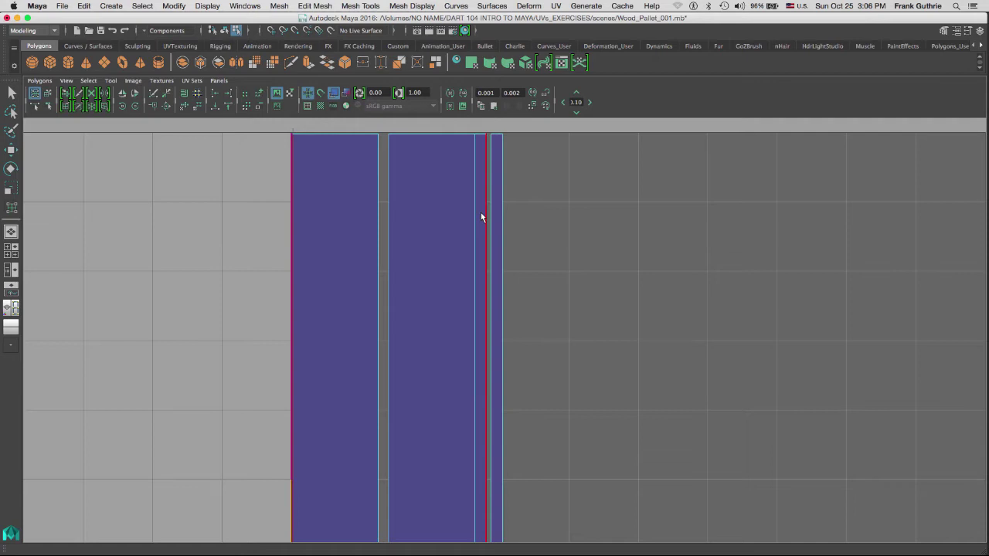
{"action": "right_click_drag", "start_coordinate": [445, 235], "coordinate": [442, 205]}
In Edge mode, pick the middle strip's seam edge and apply Move and Sew
{"action": "left_click", "coordinate": [323, 238]}
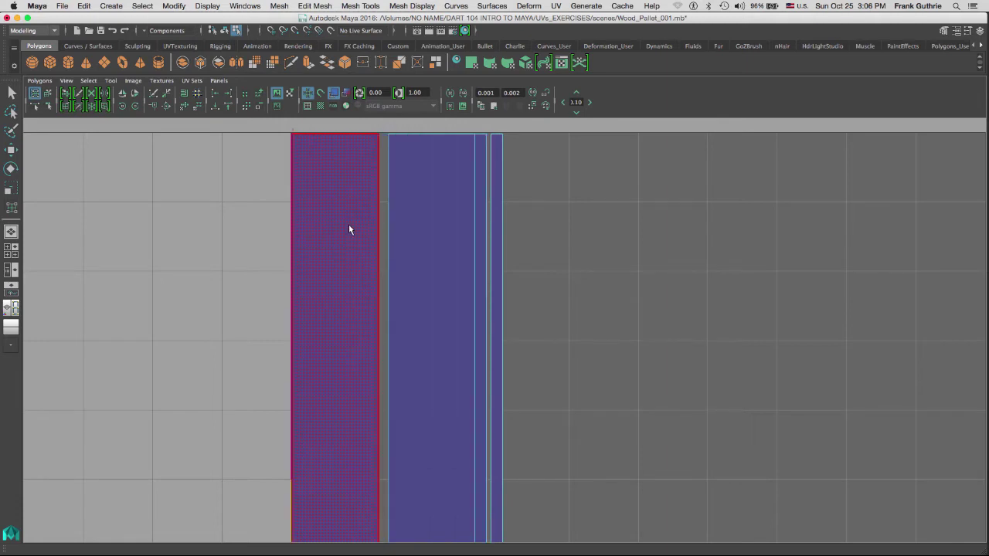
{"action": "right_click_drag", "start_coordinate": [349, 225], "coordinate": [348, 204]}
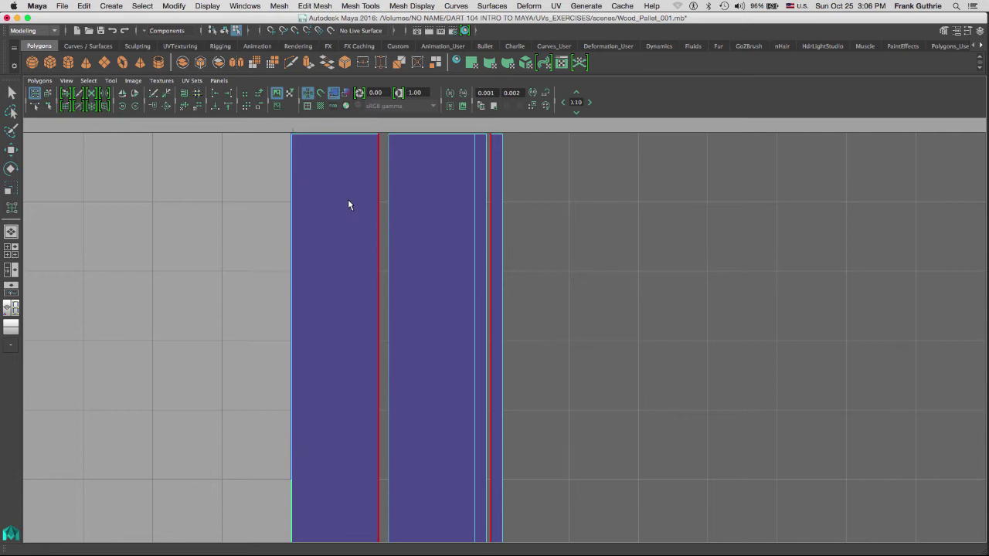
{"action": "left_click", "coordinate": [388, 197]}
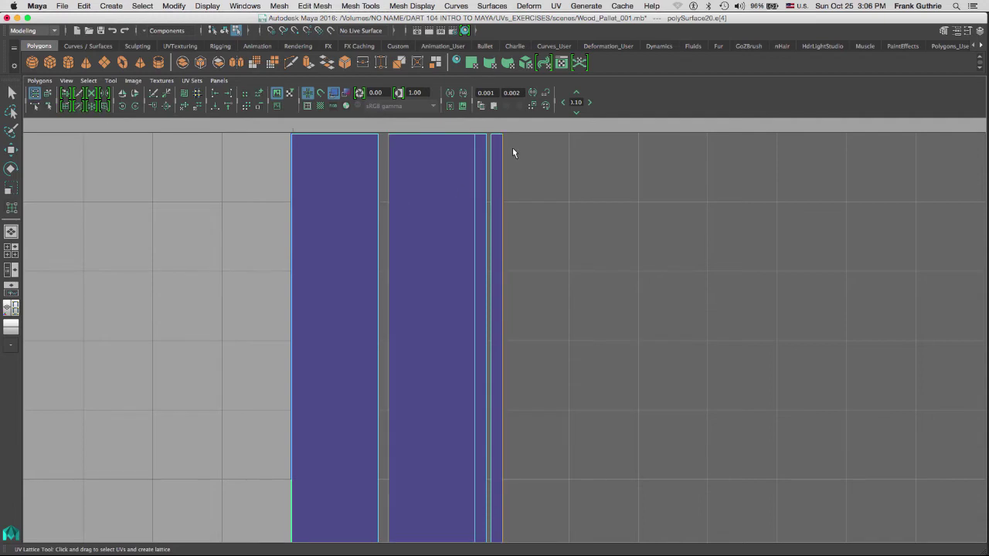
{"action": "left_click", "coordinate": [166, 104]}
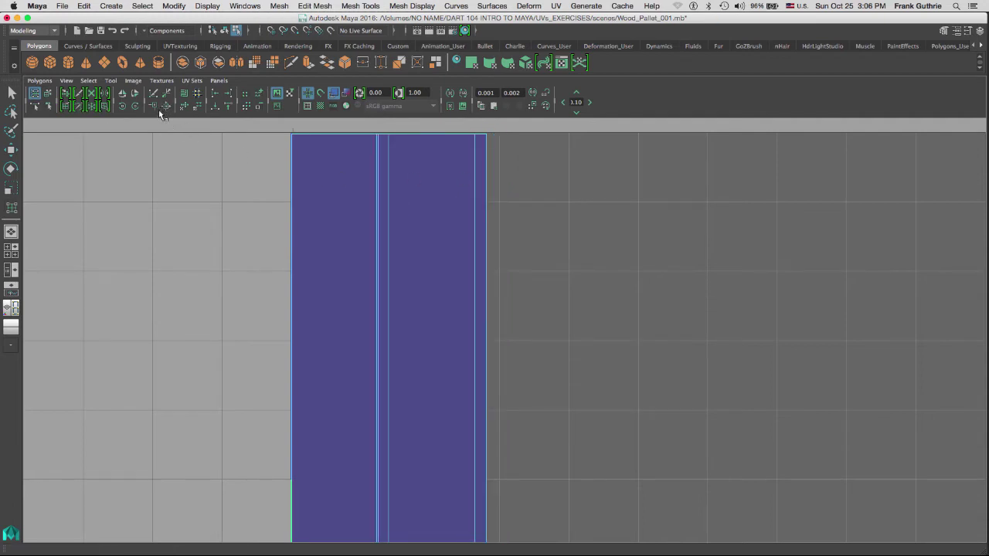
Slide the joined UV shell right with the Move UV Shell Tool
{"action": "left_click", "coordinate": [47, 94]}
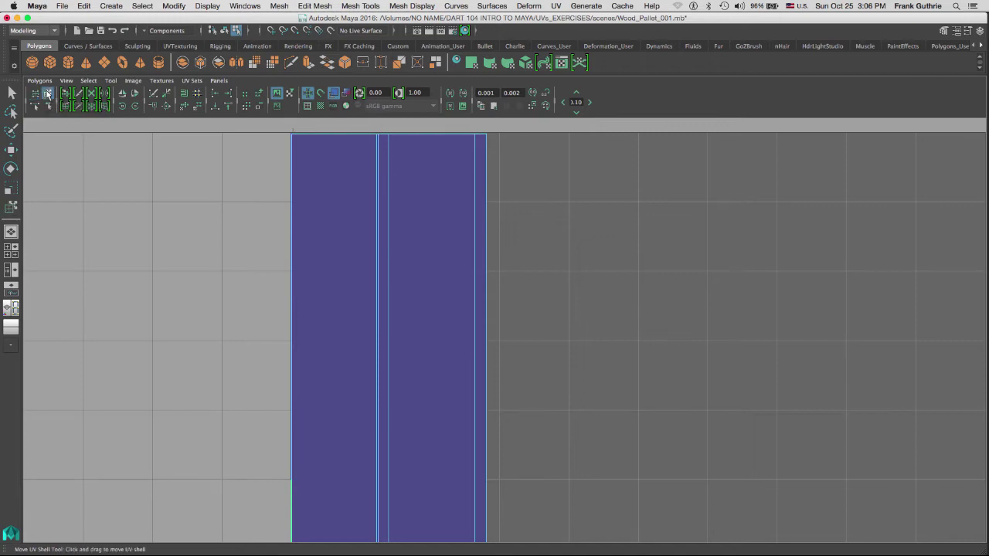
{"action": "left_click", "coordinate": [432, 477]}
{"action": "left_click_drag", "start_coordinate": [516, 479], "coordinate": [625, 480]}
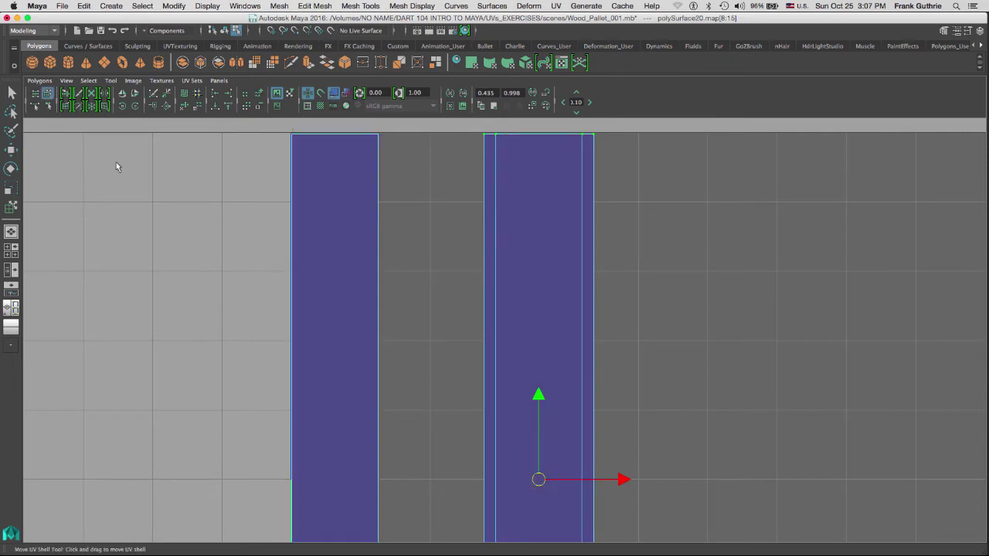
{"action": "key", "text": "q"}
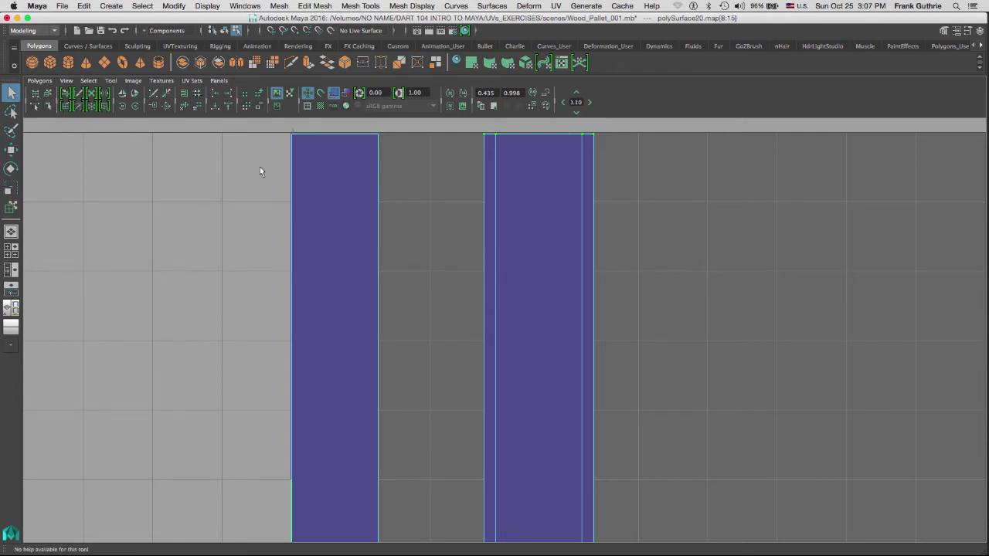
{"action": "right_click_drag", "start_coordinate": [514, 199], "coordinate": [516, 171]}
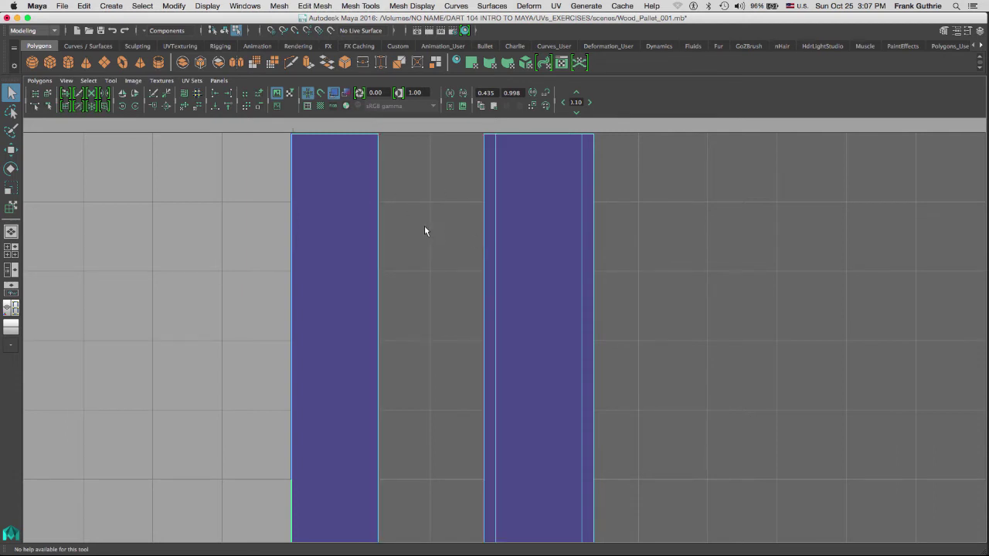
Sew the left strip onto the right shell, then sew the small bottom end piece on
{"action": "left_click_drag", "start_coordinate": [466, 211], "coordinate": [487, 252]}
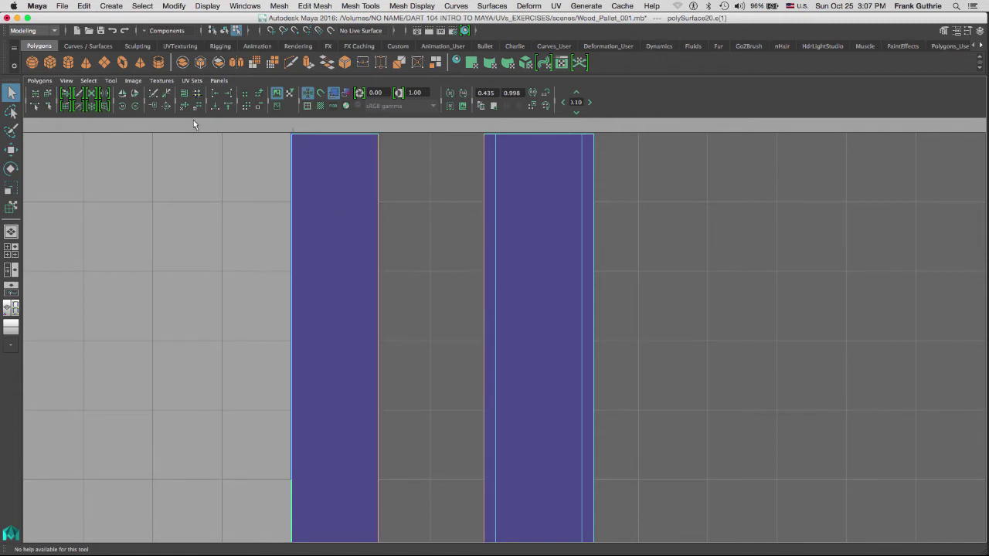
{"action": "left_click", "coordinate": [168, 107]}
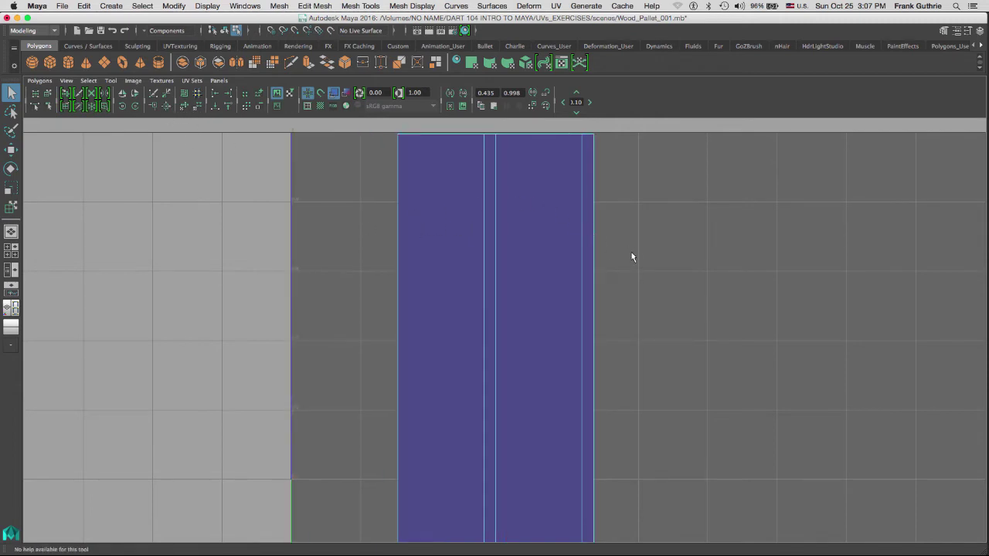
{"action": "right_click_drag", "start_coordinate": [620, 269], "coordinate": [499, 332], "text": "alt"}
{"action": "middle_click_drag", "start_coordinate": [499, 331], "coordinate": [441, 192], "text": "alt"}
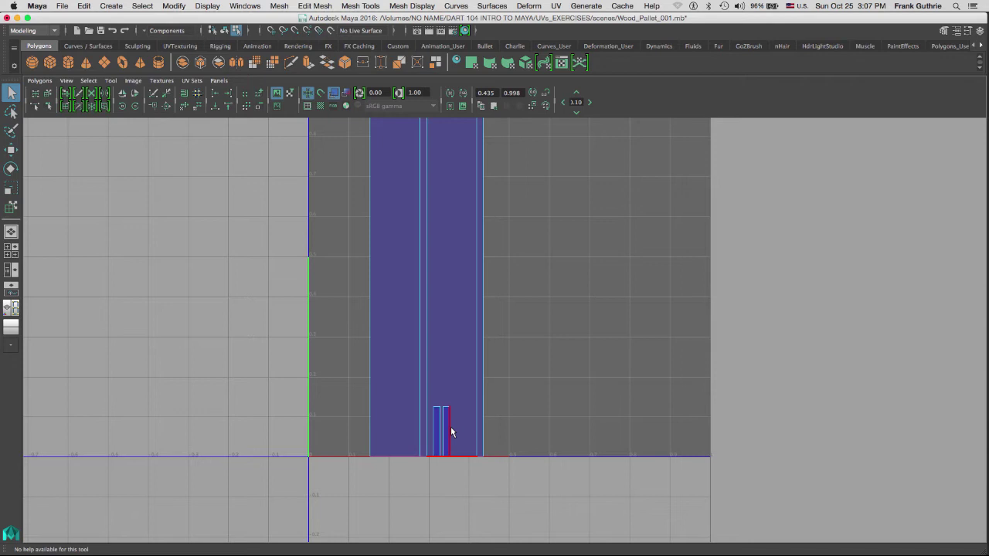
{"action": "right_click_drag", "start_coordinate": [547, 429], "coordinate": [590, 398], "text": "alt"}
{"action": "middle_click_drag", "start_coordinate": [589, 398], "coordinate": [539, 201], "text": "alt"}
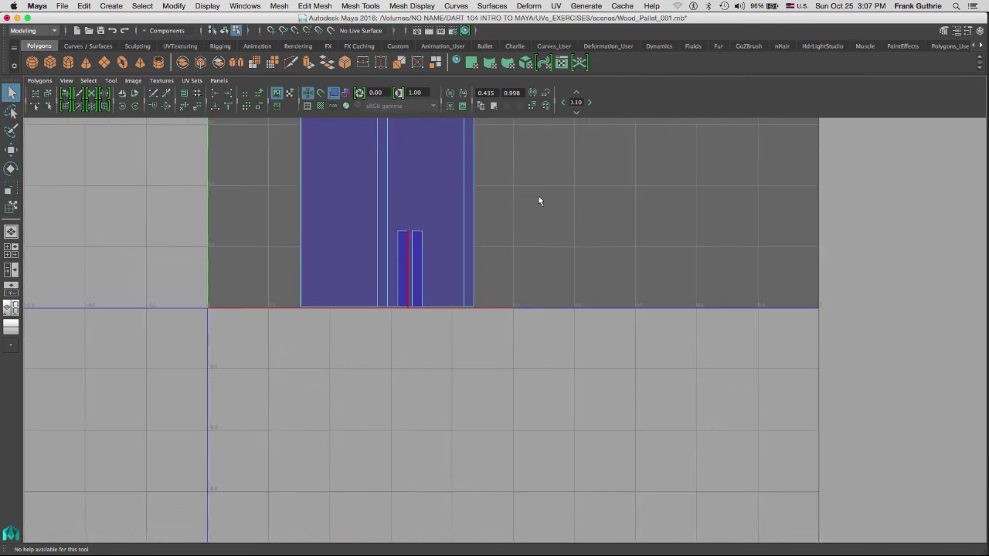
{"action": "right_click_drag", "start_coordinate": [539, 200], "coordinate": [397, 260], "text": "alt"}
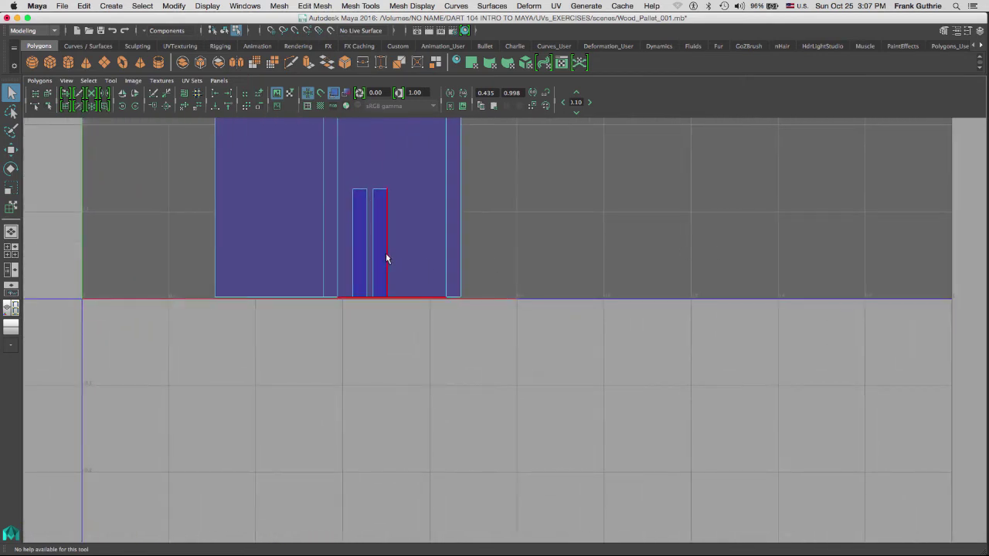
{"action": "left_click", "coordinate": [387, 252]}
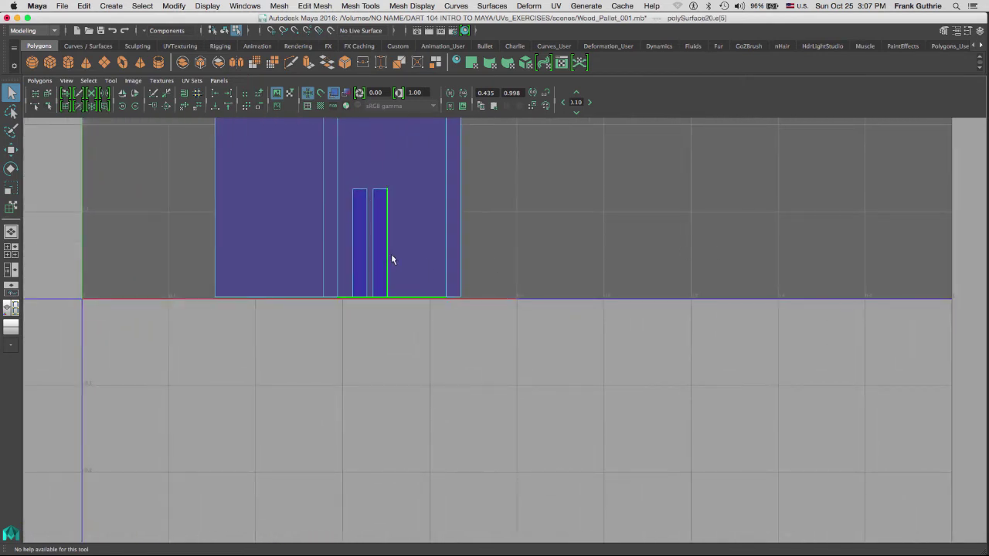
{"action": "left_click", "coordinate": [170, 106]}
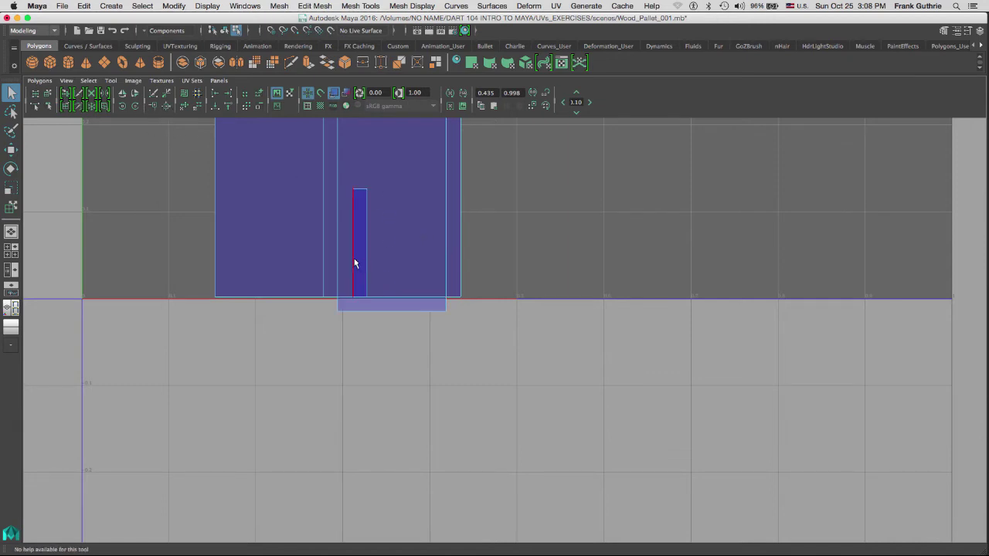
Sew the top end piece onto the shell, then reframe and marquee-select the whole shell
{"action": "middle_click_drag", "start_coordinate": [364, 253], "coordinate": [396, 550], "text": "alt"}
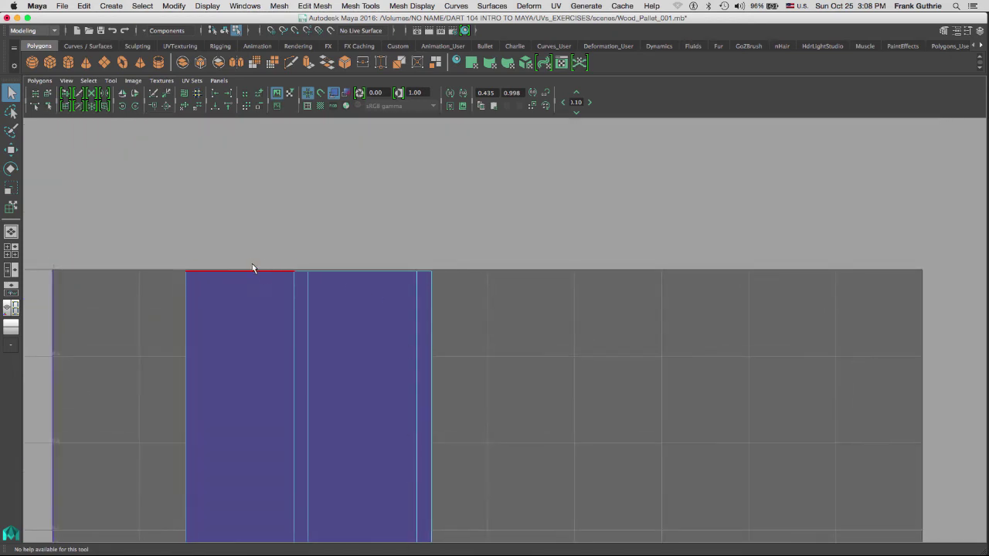
{"action": "left_click", "coordinate": [256, 285]}
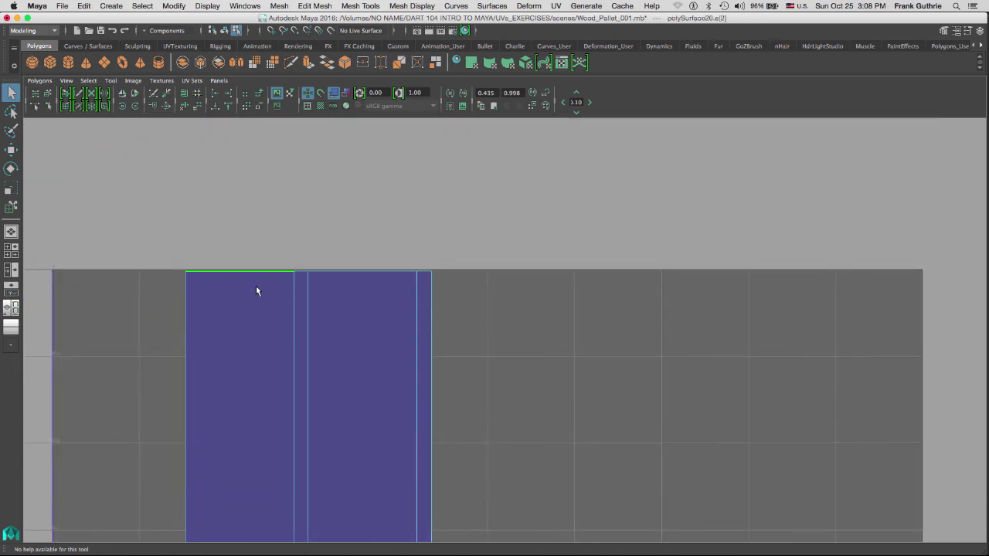
{"action": "left_click", "coordinate": [166, 109]}
{"action": "right_click_drag", "start_coordinate": [492, 276], "coordinate": [69, 300], "text": "alt"}
{"action": "middle_click_drag", "start_coordinate": [468, 254], "coordinate": [497, 258], "text": "alt"}
{"action": "right_click_drag", "start_coordinate": [497, 259], "coordinate": [193, 259], "text": "alt"}
{"action": "middle_click_drag", "start_coordinate": [451, 290], "coordinate": [437, 199], "text": "alt"}
{"action": "right_click_drag", "start_coordinate": [437, 199], "coordinate": [395, 228], "text": "alt"}
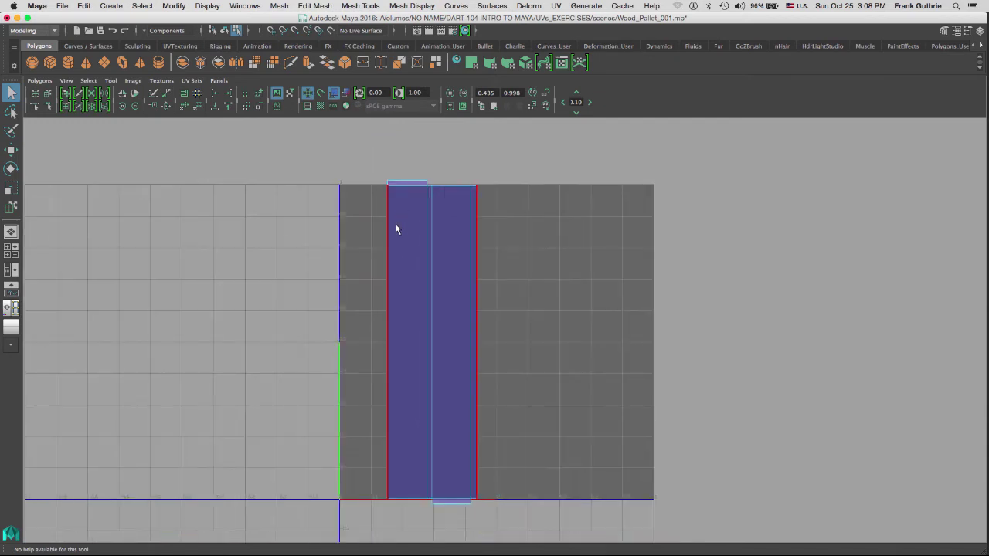
{"action": "left_click_drag", "start_coordinate": [372, 178], "coordinate": [523, 526]}
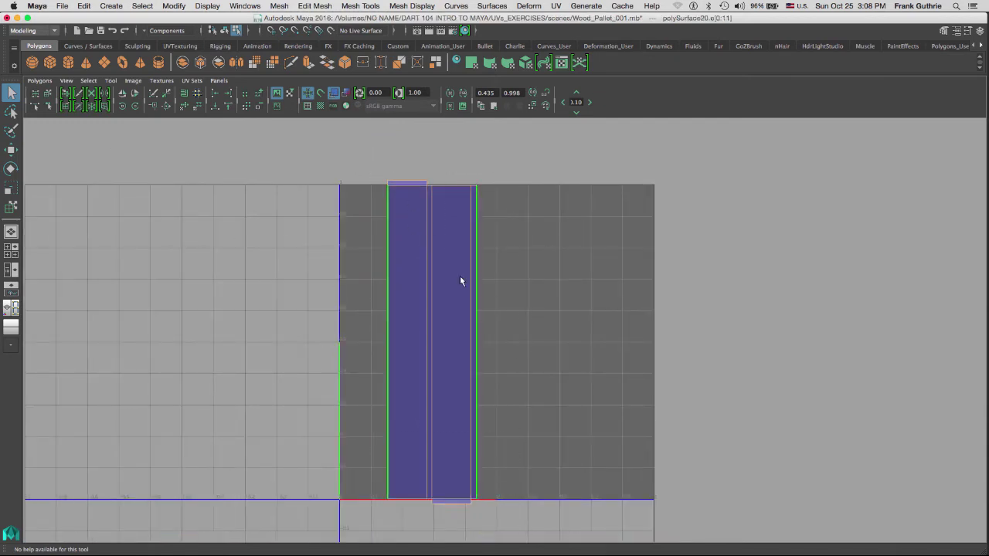
Turn on checkered tiles and inspect the checker pattern on the plank in the split 3D view
{"action": "left_click", "coordinate": [319, 106]}
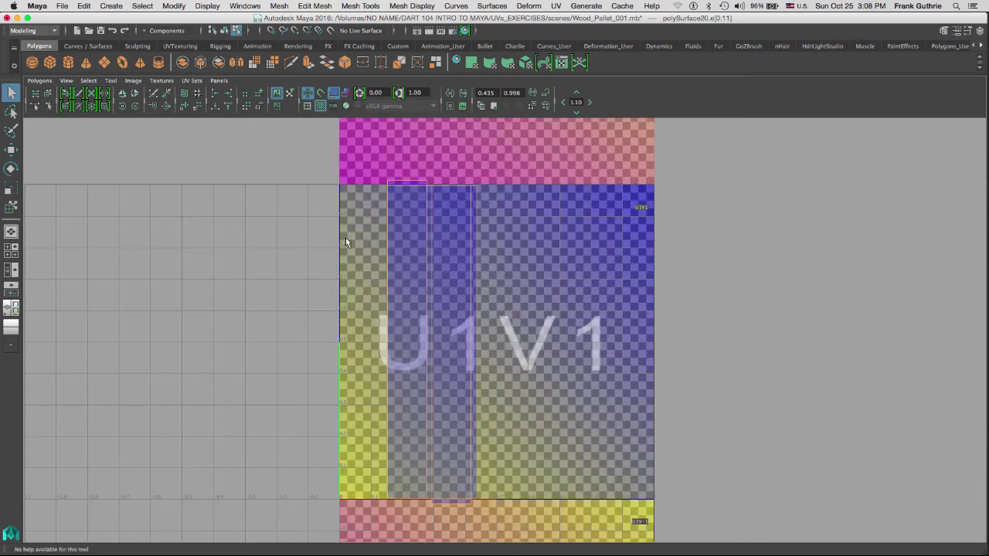
{"action": "key", "text": "space"}
{"action": "left_click_drag", "start_coordinate": [340, 262], "coordinate": [376, 265], "text": "alt"}
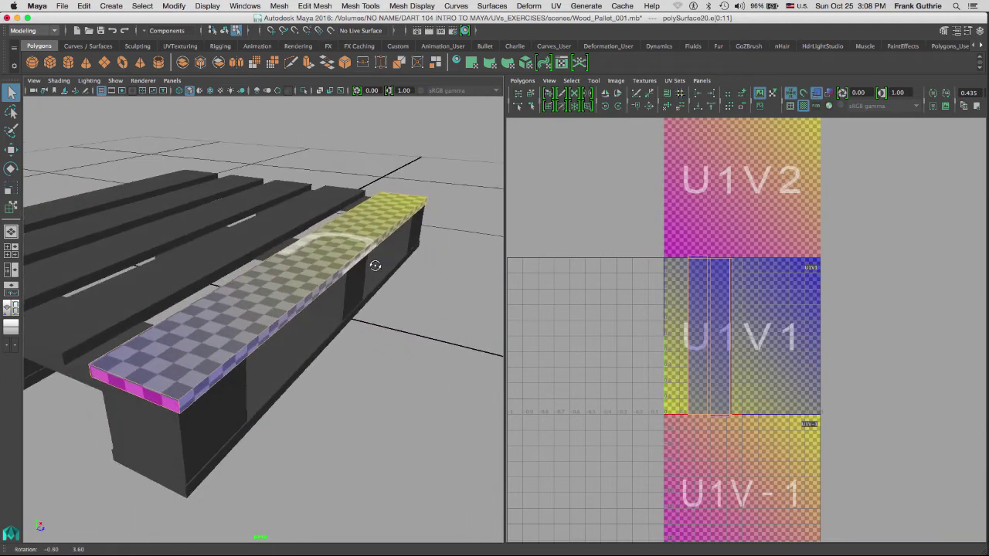
{"action": "left_click_drag", "start_coordinate": [233, 337], "coordinate": [345, 334], "text": "alt"}
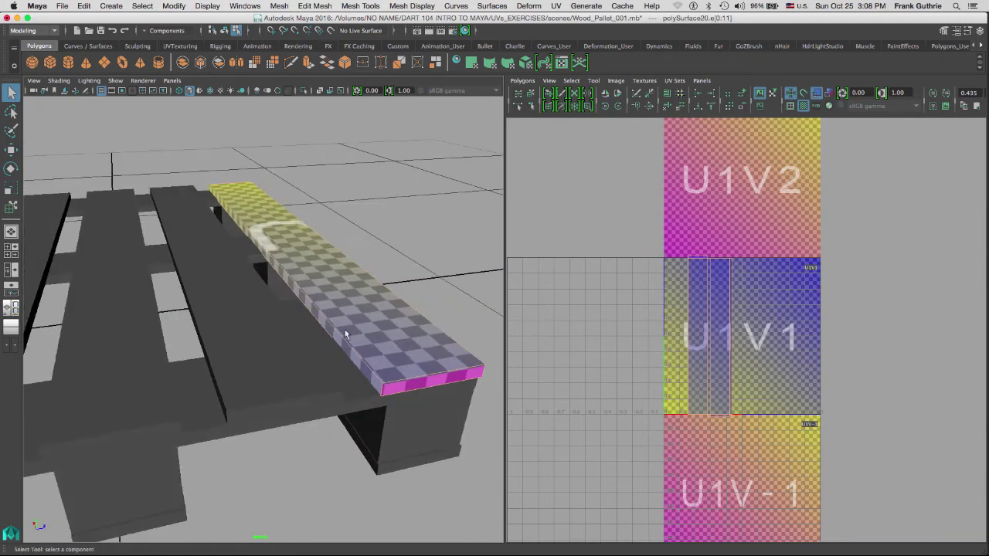
{"action": "right_click_drag", "start_coordinate": [707, 307], "coordinate": [868, 318], "text": "alt"}
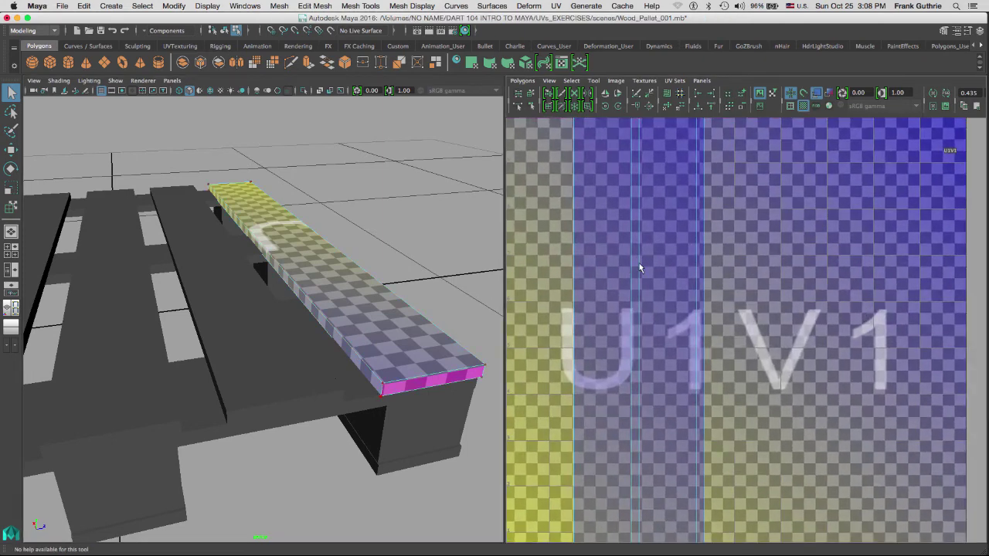
{"action": "middle_click_drag", "start_coordinate": [610, 199], "coordinate": [640, 295], "text": "alt"}
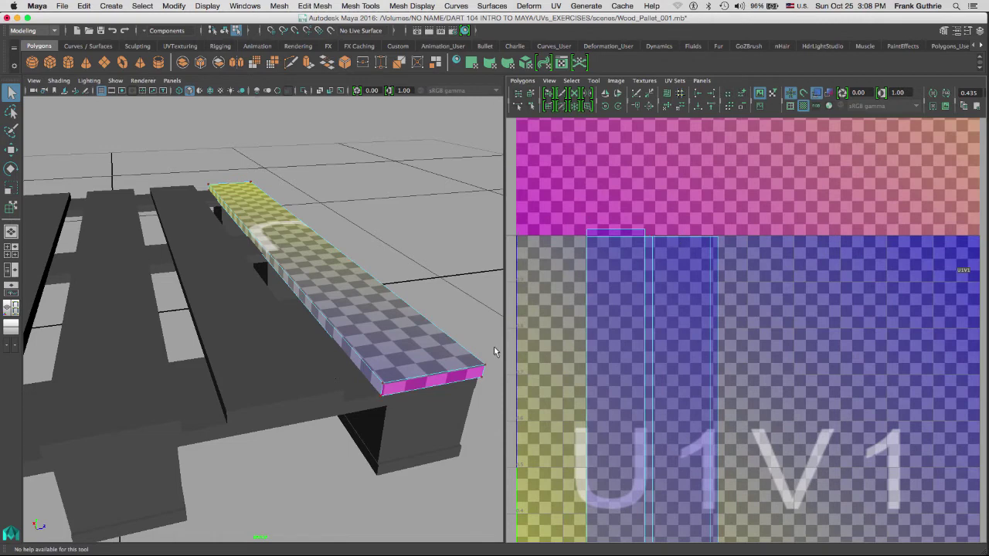
{"action": "left_click_drag", "start_coordinate": [483, 349], "coordinate": [387, 289], "text": "alt"}
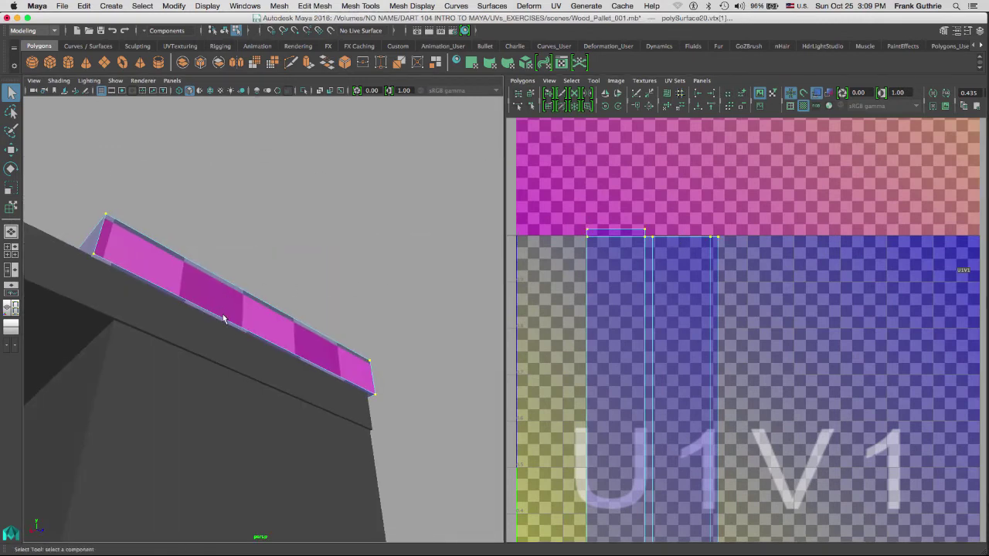
Reselect the plank, isolate it in the viewport, and frame its UVs in the UV Editor
{"action": "right_click_drag", "start_coordinate": [241, 319], "coordinate": [290, 296]}
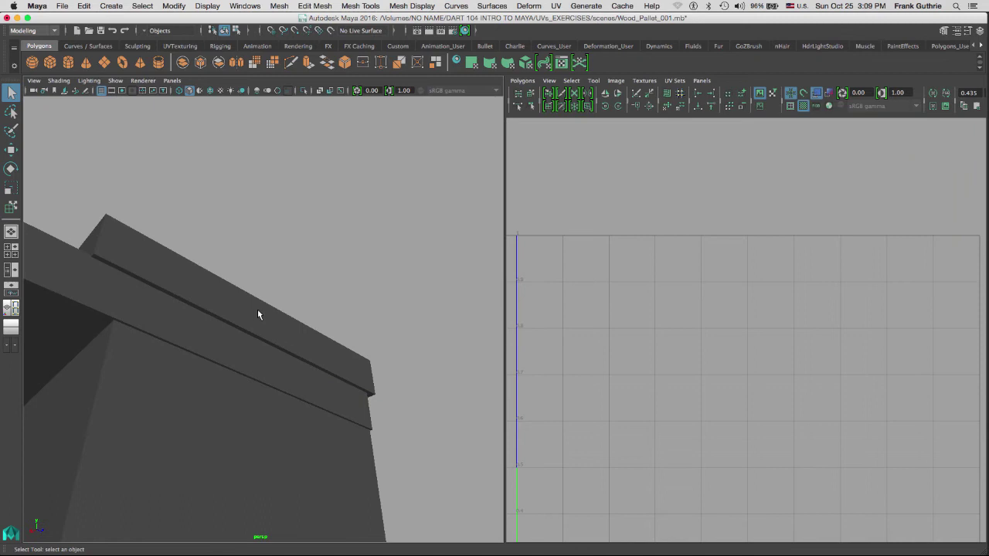
{"action": "left_click", "coordinate": [258, 309]}
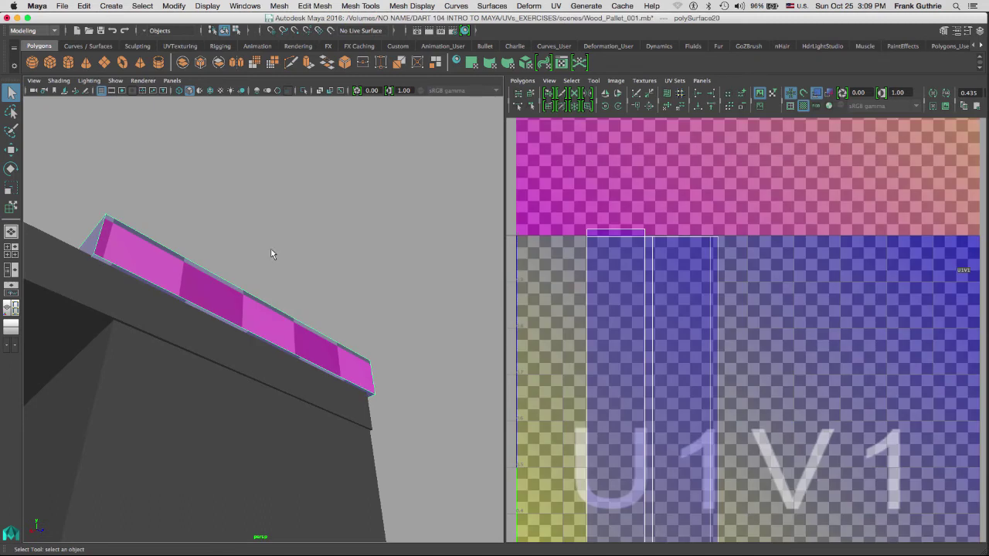
{"action": "left_click", "coordinate": [304, 91]}
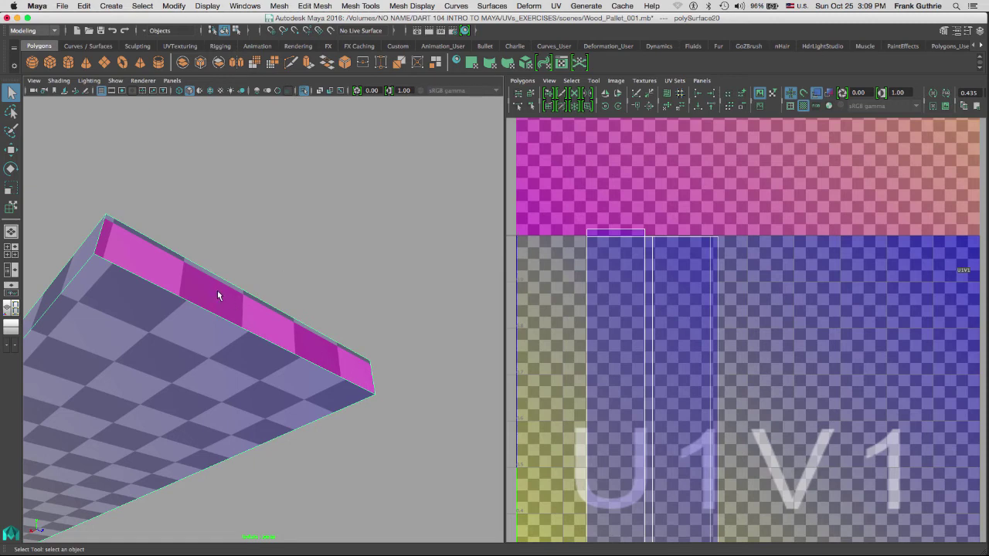
{"action": "right_click_drag", "start_coordinate": [617, 232], "coordinate": [616, 221]}
{"action": "left_click", "coordinate": [620, 230]}
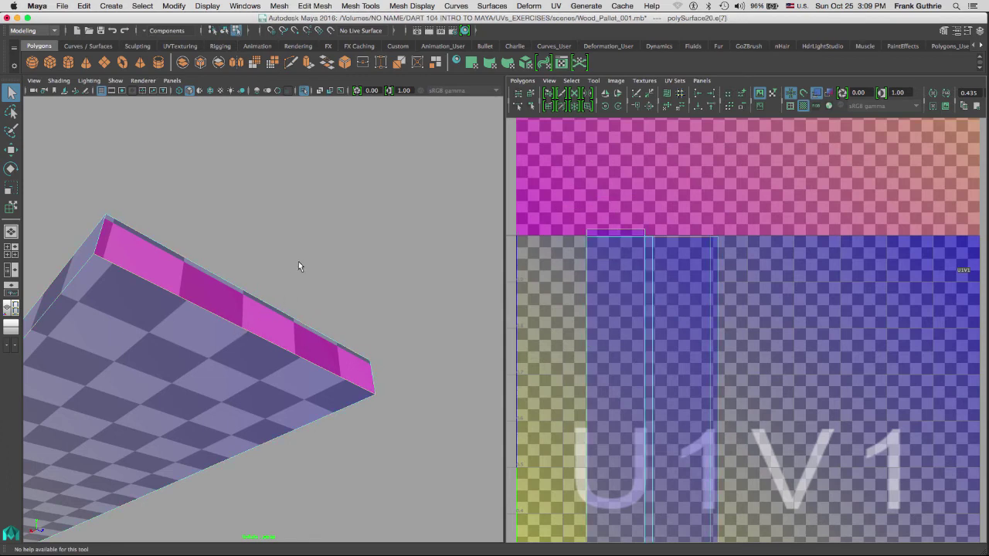
{"action": "left_click_drag", "start_coordinate": [300, 267], "coordinate": [280, 291], "text": "alt"}
{"action": "key", "text": "f"}
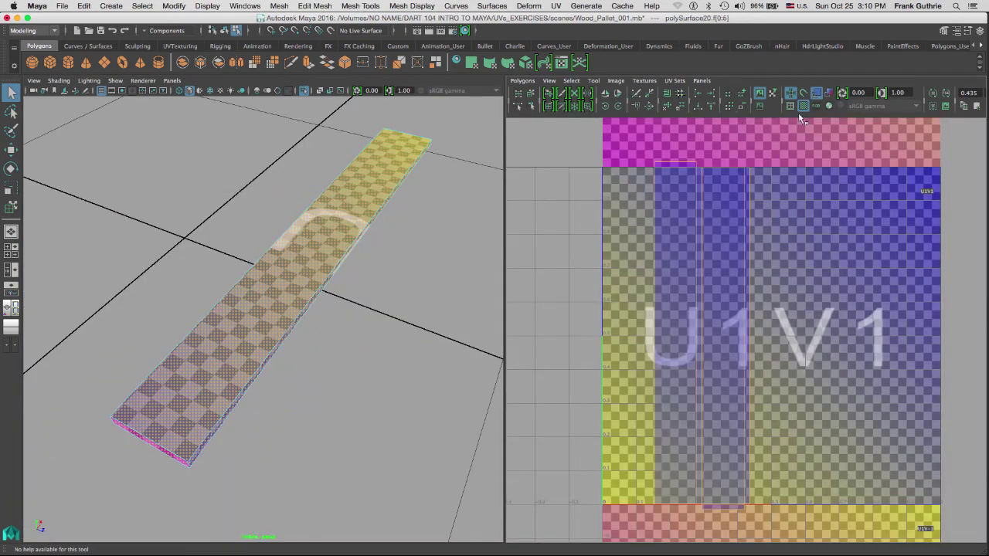
Hide the texture image, select both UV shells, and scale them down to fit within 0–1
{"action": "left_click", "coordinate": [804, 106]}
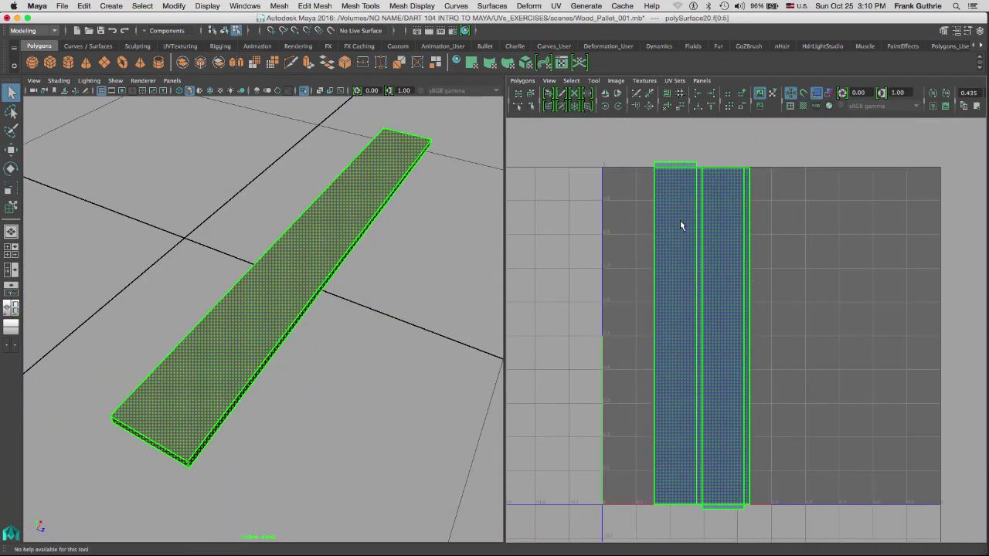
{"action": "left_click", "coordinate": [618, 133]}
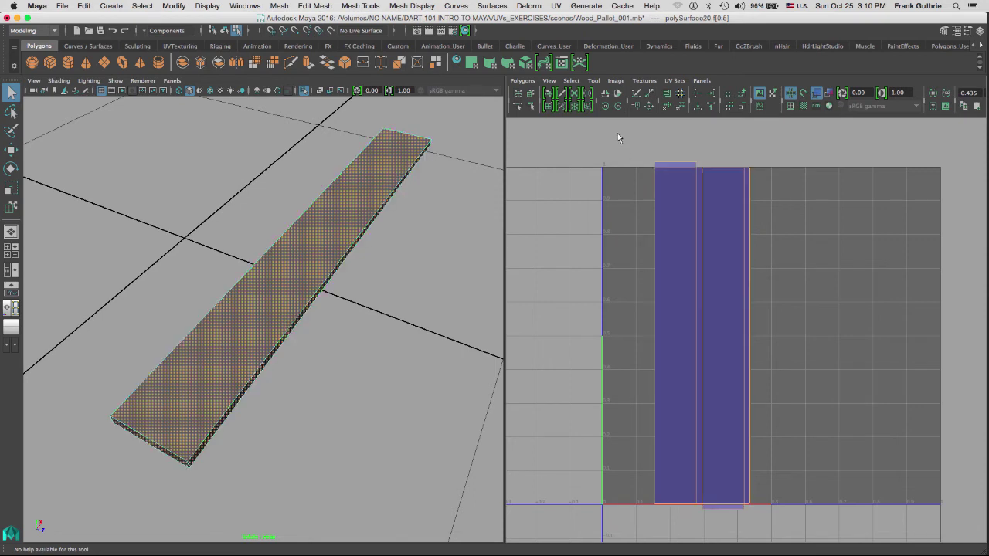
{"action": "left_click", "coordinate": [699, 215]}
{"action": "right_click_drag", "start_coordinate": [687, 224], "coordinate": [728, 222]}
{"action": "left_click", "coordinate": [532, 94]}
{"action": "left_click", "coordinate": [735, 319]}
{"action": "left_click", "coordinate": [764, 321]}
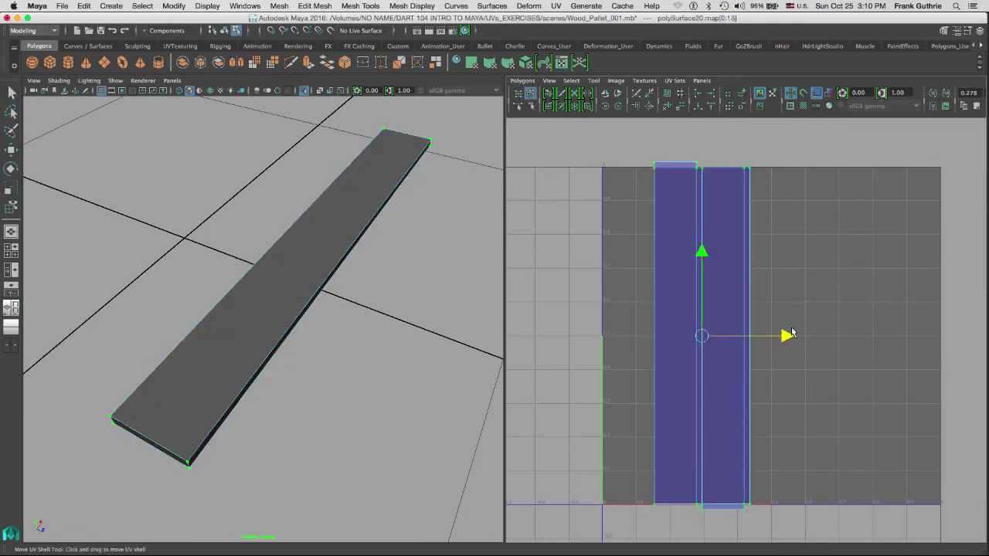
{"action": "left_click", "coordinate": [735, 320]}
{"action": "key", "text": "r"}
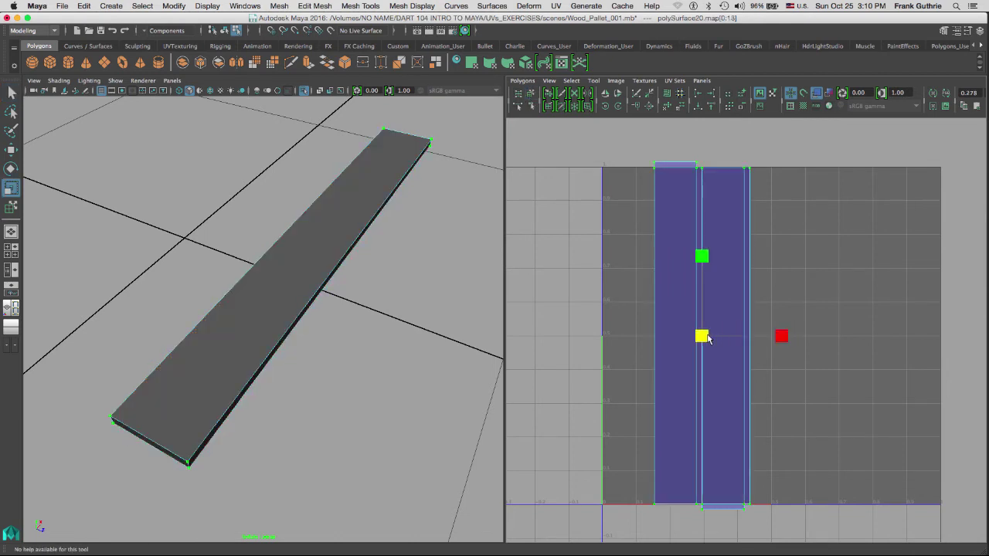
{"action": "left_click_drag", "start_coordinate": [704, 338], "coordinate": [698, 337]}
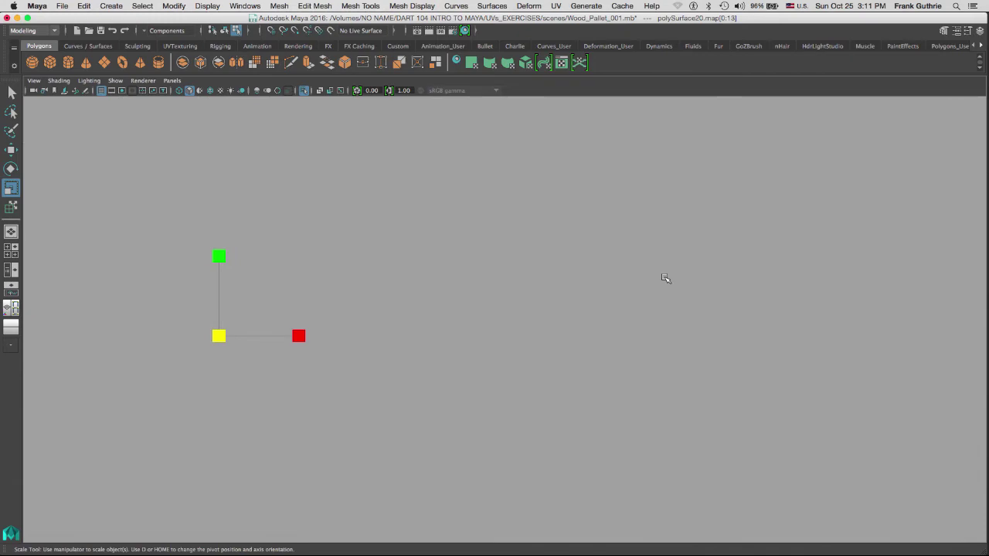
Orbit out to see the whole plank, then return to the two-pane viewport and UV Editor layout
{"action": "left_click_drag", "start_coordinate": [660, 276], "coordinate": [668, 253], "text": "alt"}
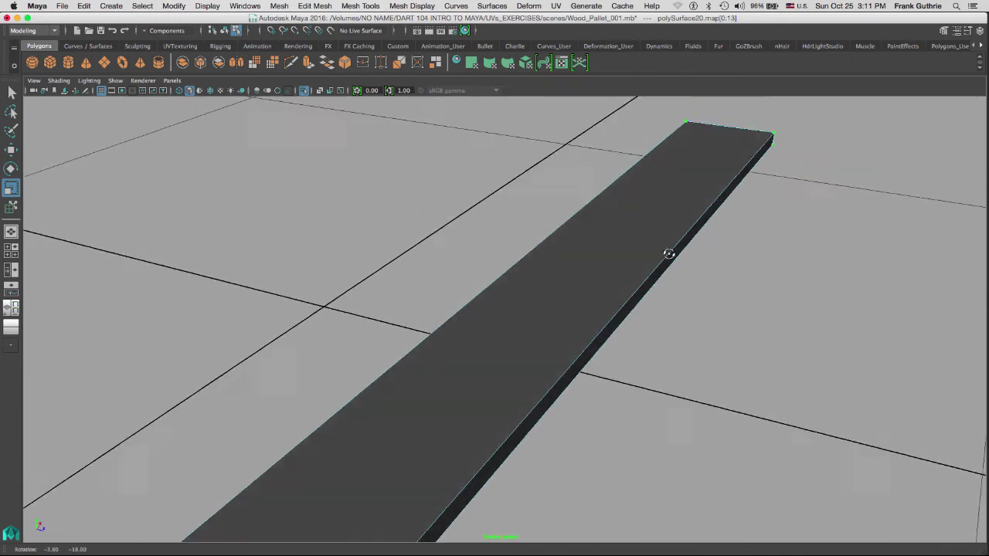
{"action": "right_click_drag", "start_coordinate": [668, 254], "coordinate": [673, 239], "text": "alt"}
{"action": "left_click_drag", "start_coordinate": [673, 238], "coordinate": [709, 106], "text": "alt"}
{"action": "right_click_drag", "start_coordinate": [709, 106], "coordinate": [704, 70], "text": "alt"}
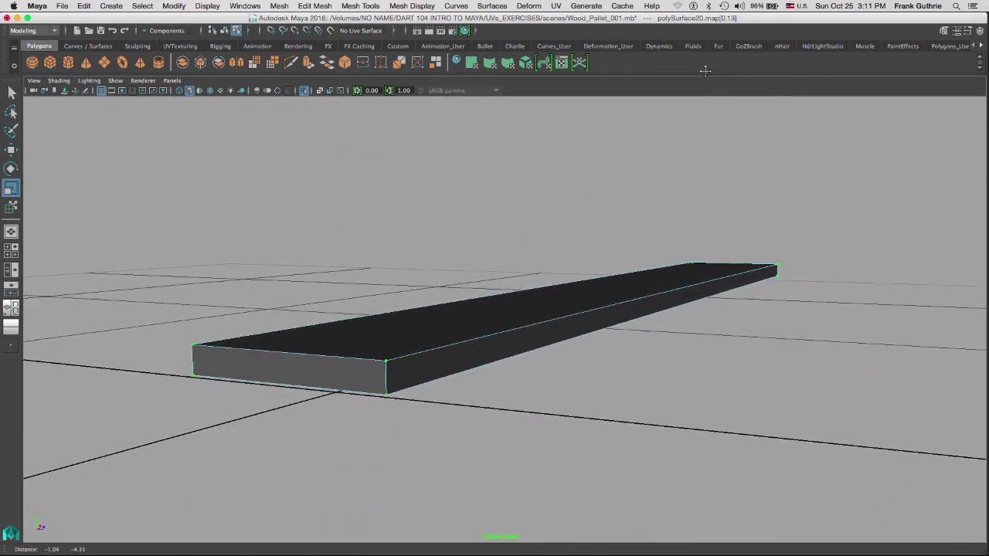
{"action": "key", "text": "space"}
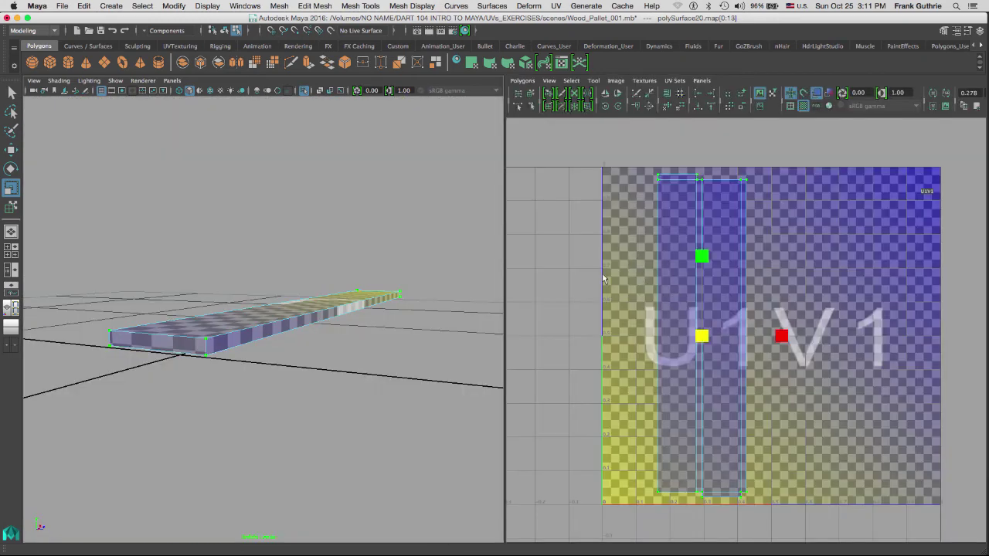
{"action": "middle_click_drag", "start_coordinate": [571, 258], "coordinate": [582, 238], "text": "alt"}
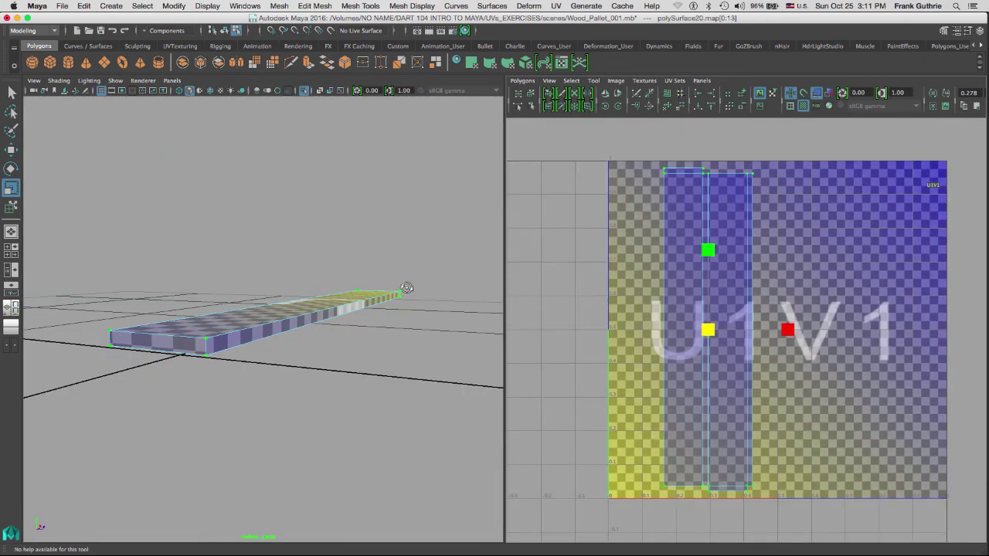
{"action": "mouse_move", "coordinate": [407, 288]}
{"action": "left_mouse_down", "text": "alt"}
{"action": "mouse_move", "coordinate": [404, 309]}
{"action": "mouse_move", "coordinate": [404, 293]}
{"action": "left_mouse_up", "text": "alt"}
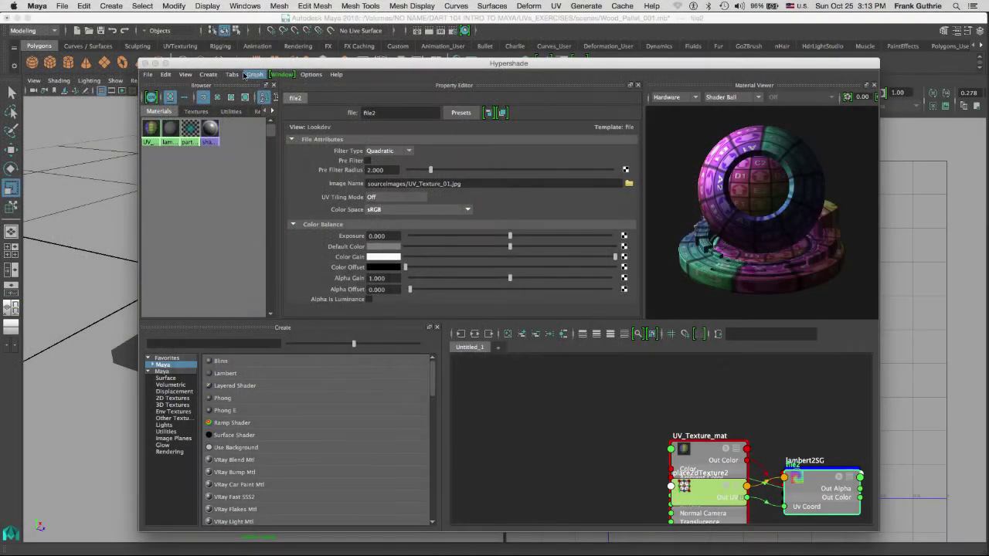
Apply UV_Texture_mat to the plank and switch the viewport to textured display (6)
{"action": "left_click_drag", "start_coordinate": [213, 68], "coordinate": [362, 60]}
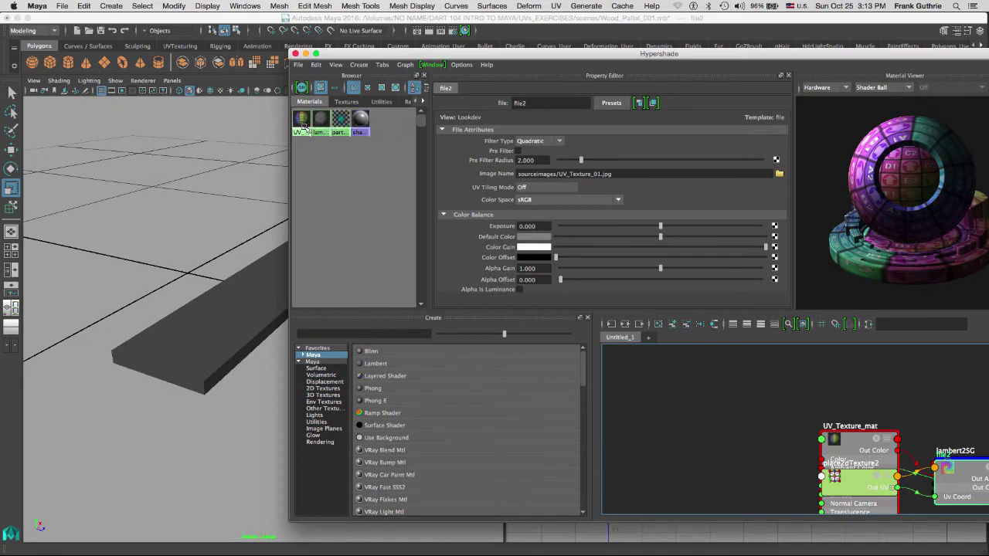
{"action": "left_click_drag", "start_coordinate": [301, 122], "coordinate": [242, 315]}
{"action": "key", "text": "6"}
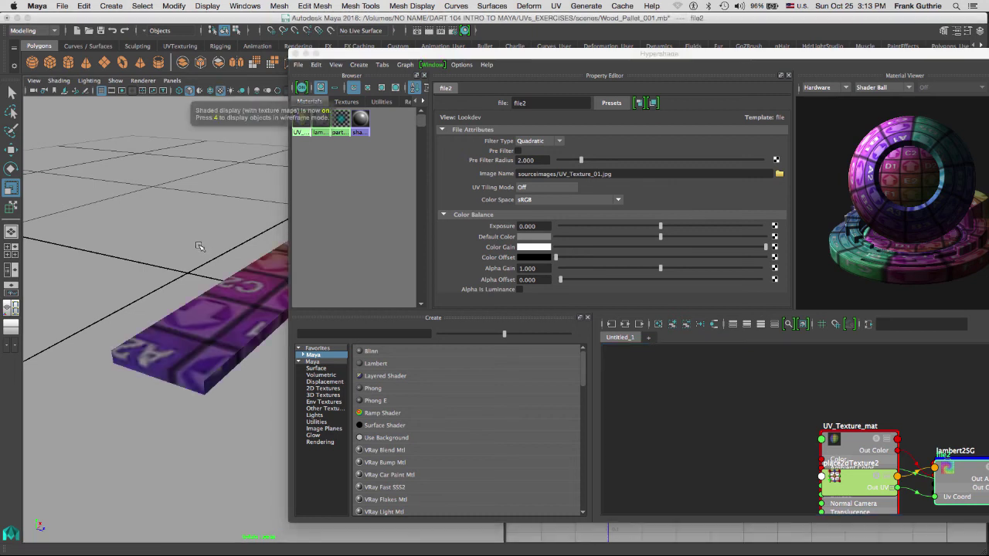
{"action": "mouse_move", "coordinate": [187, 253]}
{"action": "left_mouse_down", "text": "alt"}
{"action": "mouse_move", "coordinate": [218, 247]}
{"action": "mouse_move", "coordinate": [210, 225]}
{"action": "mouse_move", "coordinate": [216, 285]}
{"action": "left_mouse_up", "text": "alt"}
Close the Hypershade and orbit around the textured plank
{"action": "left_click", "coordinate": [294, 57]}
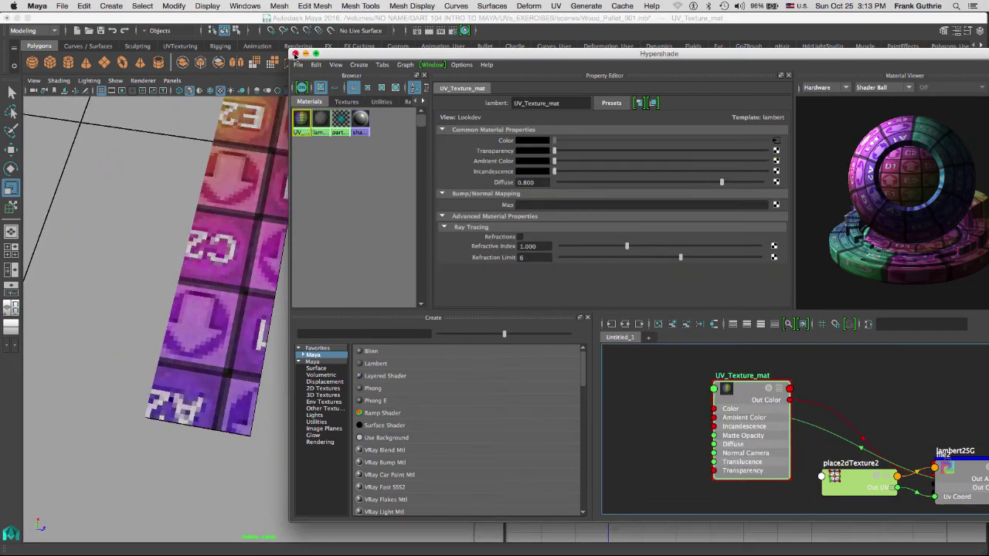
{"action": "left_click", "coordinate": [295, 55]}
{"action": "left_click_drag", "start_coordinate": [347, 216], "coordinate": [319, 237], "text": "alt"}
Turn off the checker tiles so the plank shows the lettered A1–J5 texture, then orbit around the pallet
{"action": "left_click", "coordinate": [269, 277]}
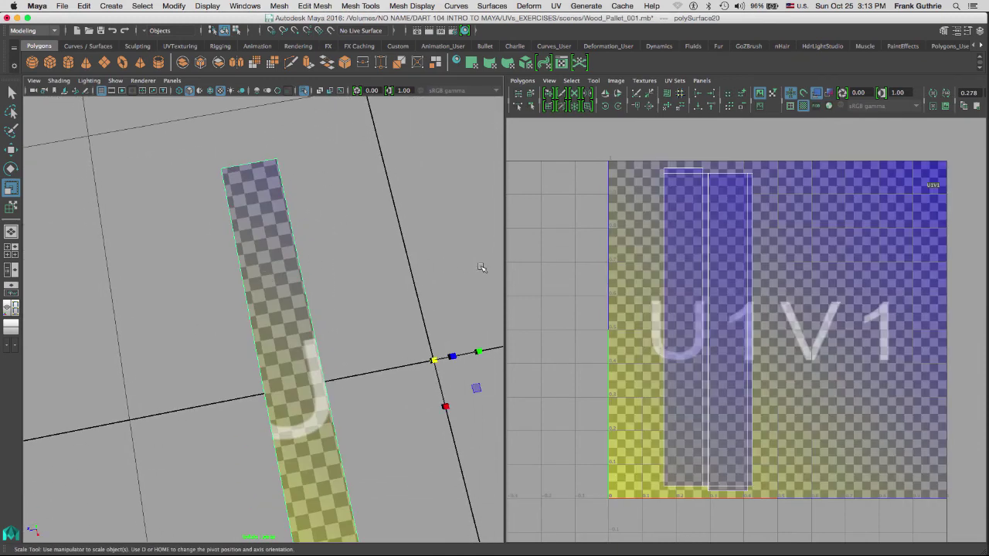
{"action": "left_click_drag", "start_coordinate": [376, 287], "coordinate": [360, 179], "text": "alt"}
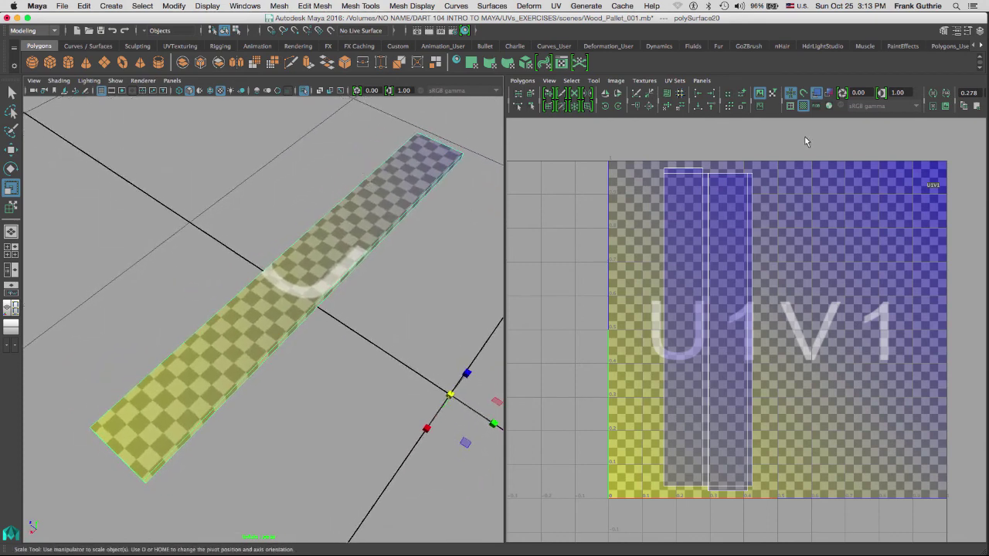
{"action": "left_click", "coordinate": [804, 107]}
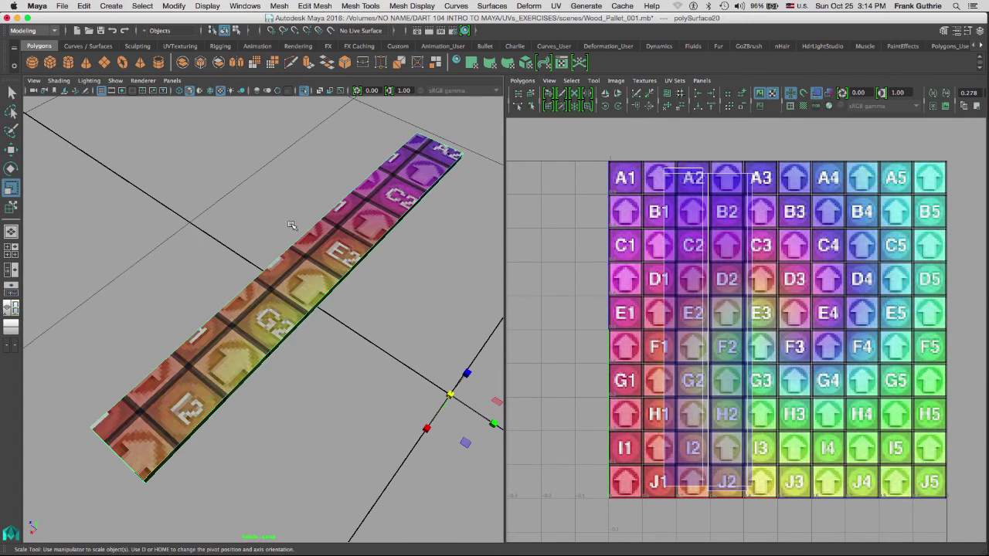
{"action": "left_click_drag", "start_coordinate": [294, 227], "coordinate": [394, 225], "text": "alt"}
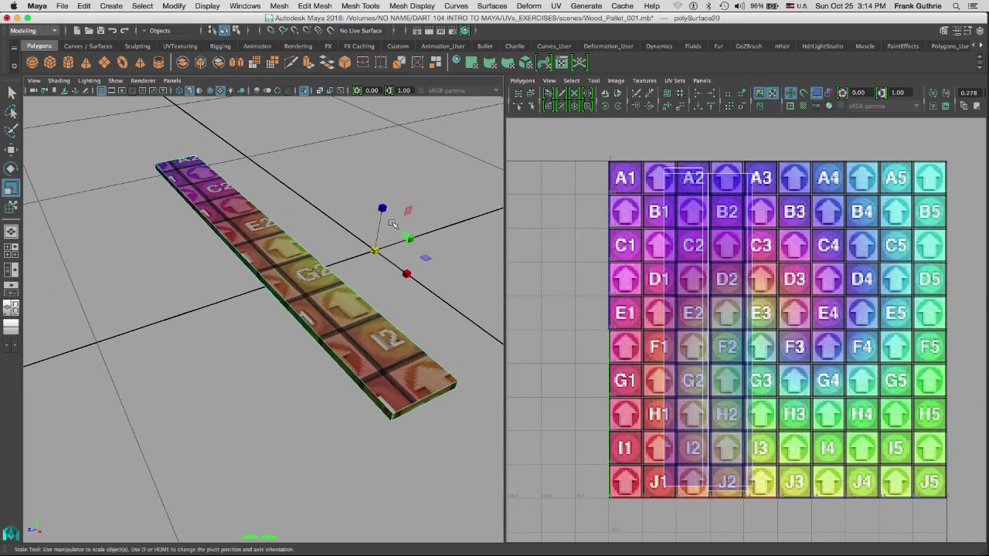
{"action": "right_click_drag", "start_coordinate": [334, 195], "coordinate": [285, 226], "text": "alt"}
{"action": "left_click_drag", "start_coordinate": [284, 227], "coordinate": [328, 220], "text": "alt"}
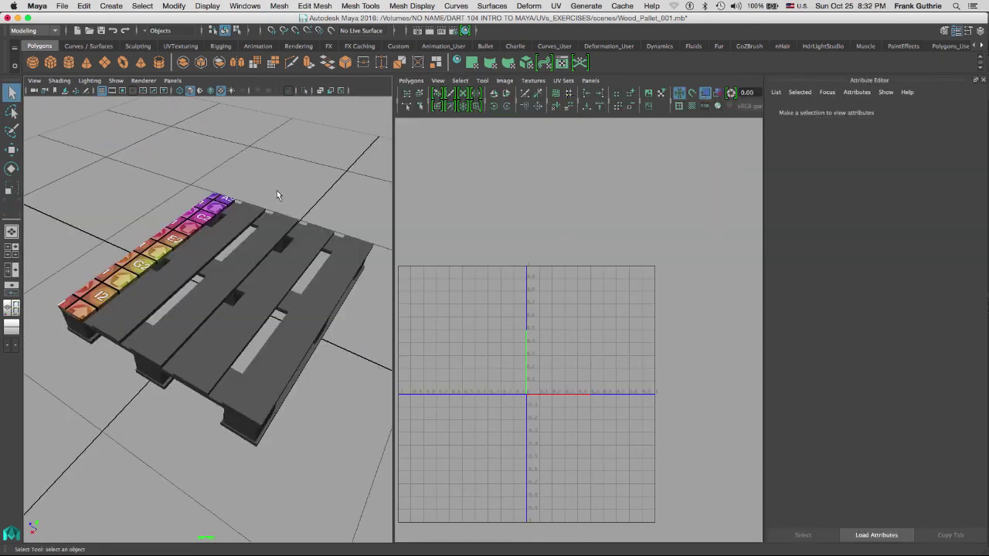
Select the textured plank as the source, then pickwalk to another pallet plank as the target
{"action": "left_click", "coordinate": [145, 257]}
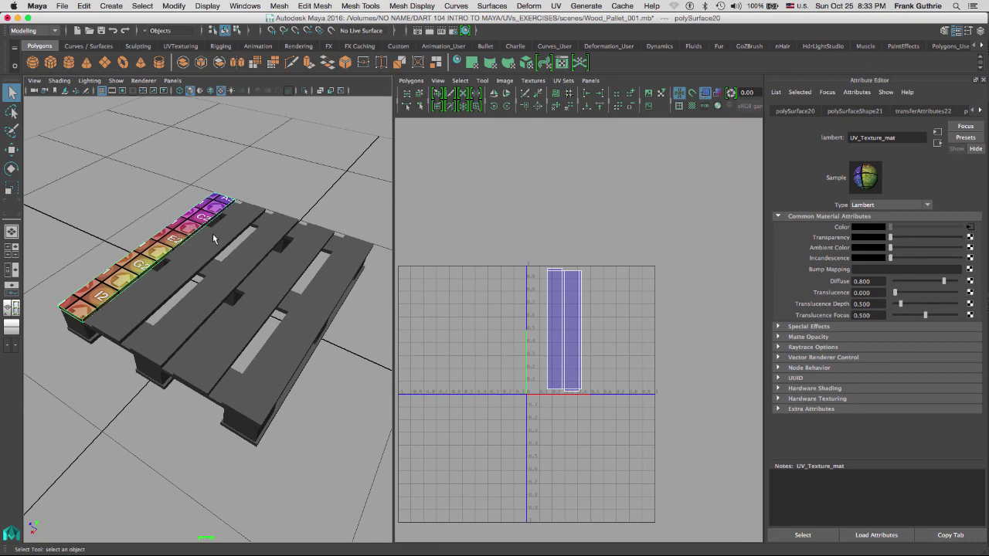
{"action": "key", "text": "Right"}
{"action": "key", "text": "Right"}
{"action": "key", "text": "Right"}
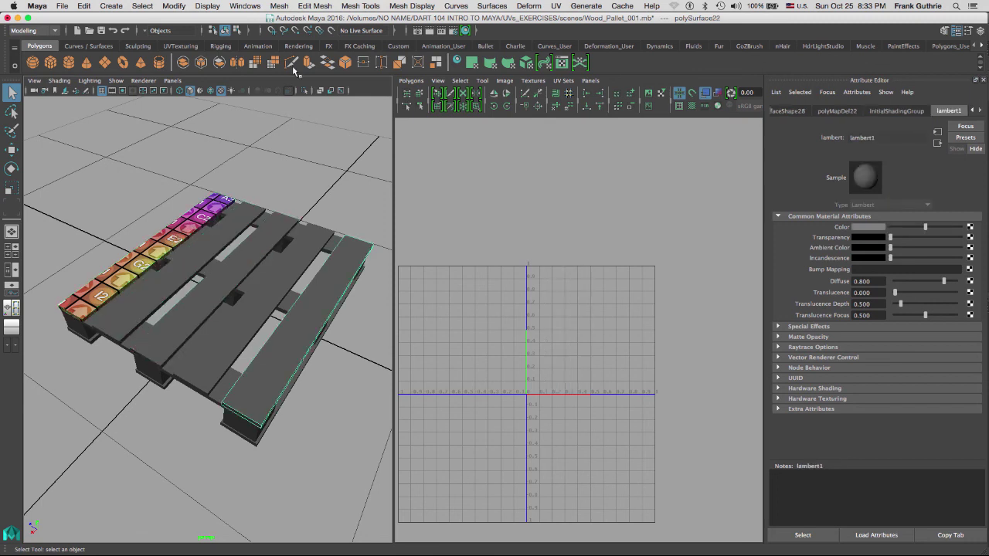
{"action": "left_click", "coordinate": [279, 6]}
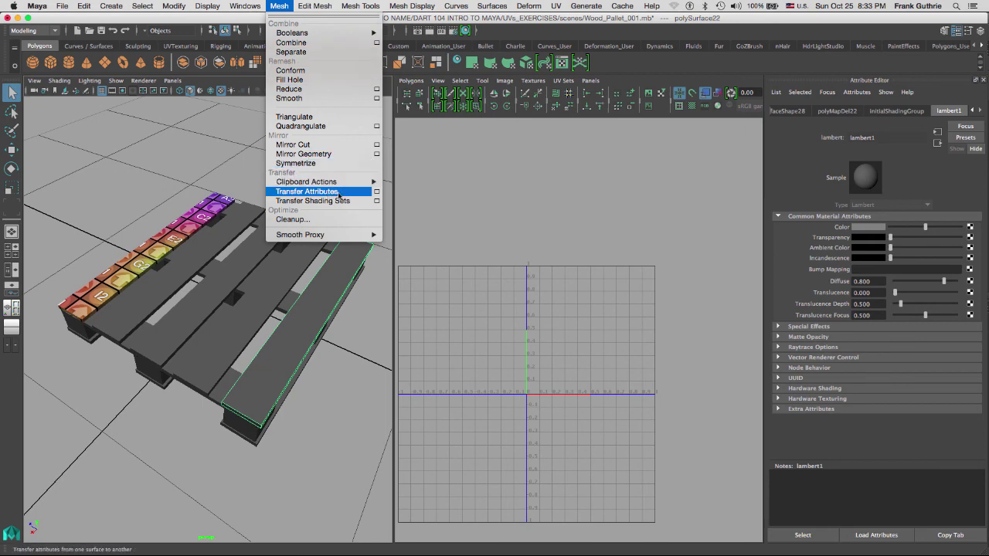